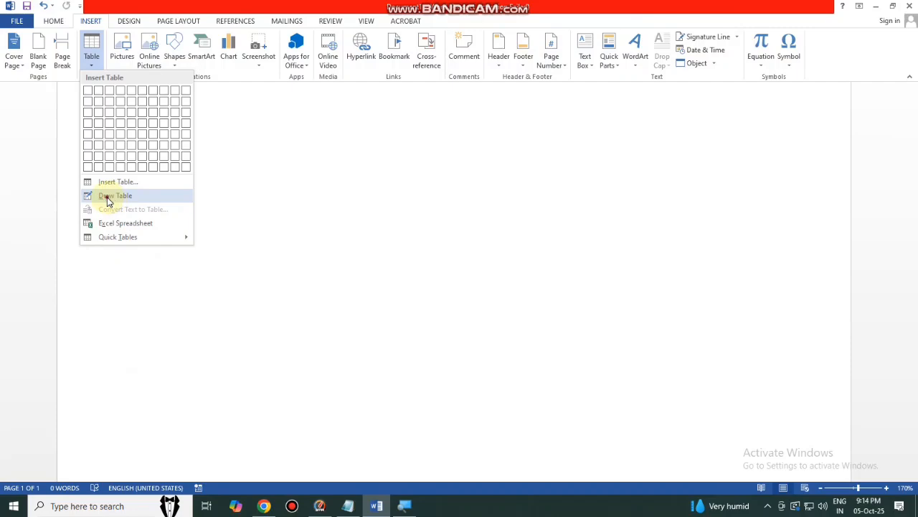
Step: Activate the Draw Table tool to draw a table freehand in the empty document
{"action": "left_click", "coordinate": [108, 202]}
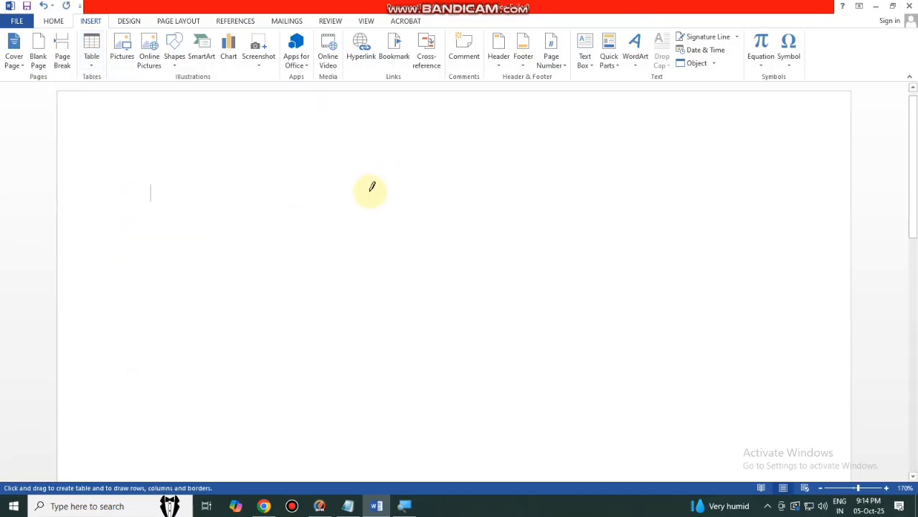
{"action": "mouse_move", "coordinate": [142, 165]}
{"action": "left_mouse_down"}
{"action": "mouse_move", "coordinate": [240, 189]}
{"action": "mouse_move", "coordinate": [811, 206]}
{"action": "left_mouse_up"}
{"action": "left_click", "coordinate": [141, 235]}
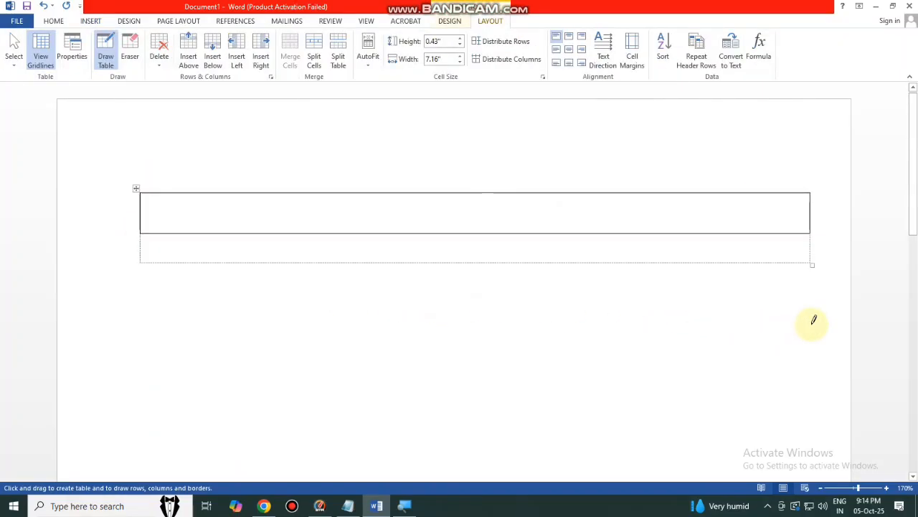
{"action": "key", "text": "ctrl+z"}
{"action": "key", "text": "ctrl+z"}
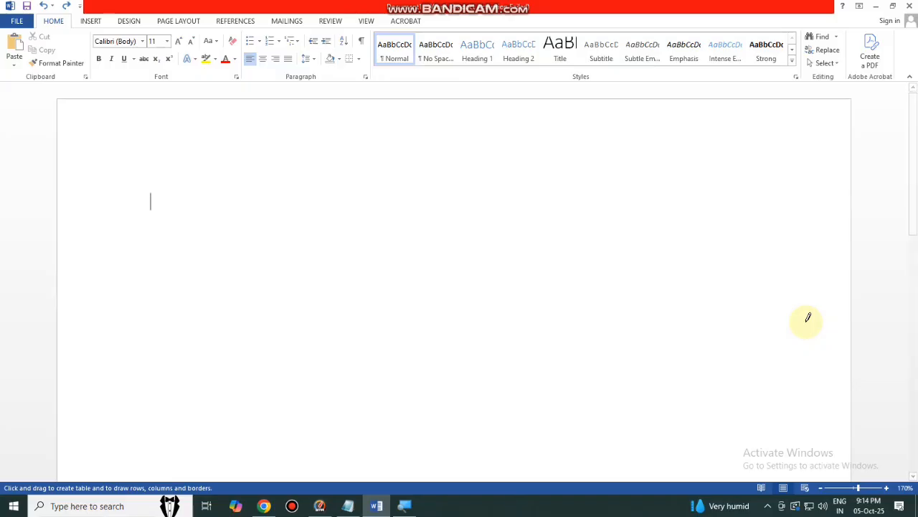
Step: Draw the outer frame of a table about 7.21" wide and 6.06" high on the page
{"action": "scroll", "coordinate": [195, 203], "scroll_direction": "down", "scroll_amount": 7, "text": "ctrl"}
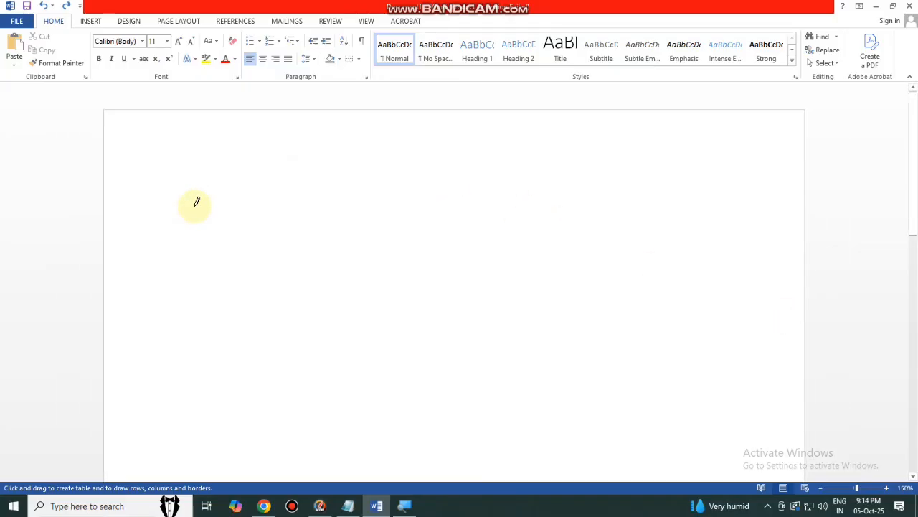
{"action": "mouse_move", "coordinate": [267, 135]}
{"action": "left_mouse_down"}
{"action": "mouse_move", "coordinate": [483, 267]}
{"action": "mouse_move", "coordinate": [572, 364]}
{"action": "mouse_move", "coordinate": [610, 427]}
{"action": "mouse_move", "coordinate": [666, 470]}
{"action": "left_mouse_up"}
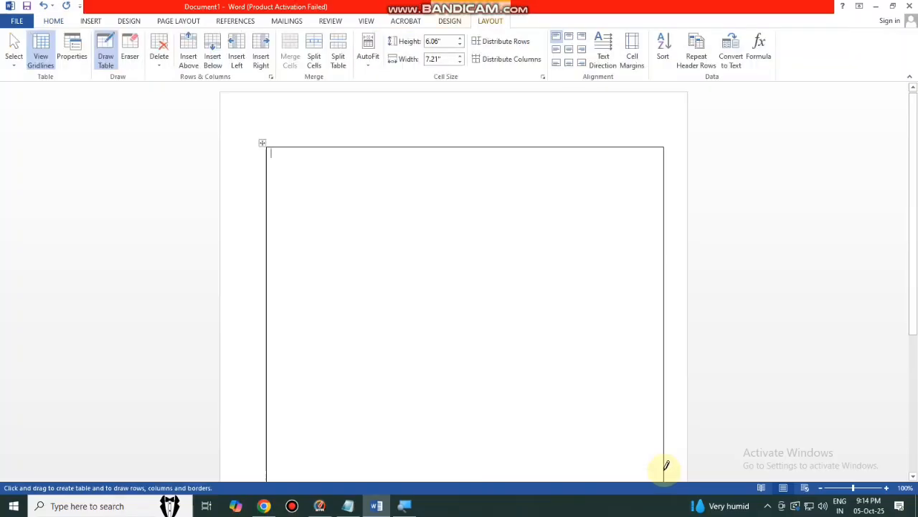
{"action": "scroll", "coordinate": [359, 186], "scroll_direction": "down", "scroll_amount": 1}
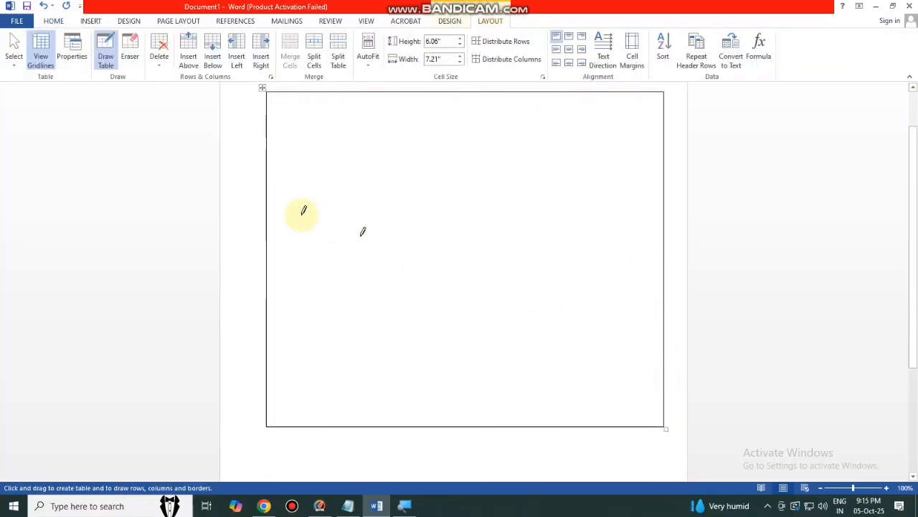
{"action": "scroll", "coordinate": [297, 158], "scroll_direction": "up", "scroll_amount": 1}
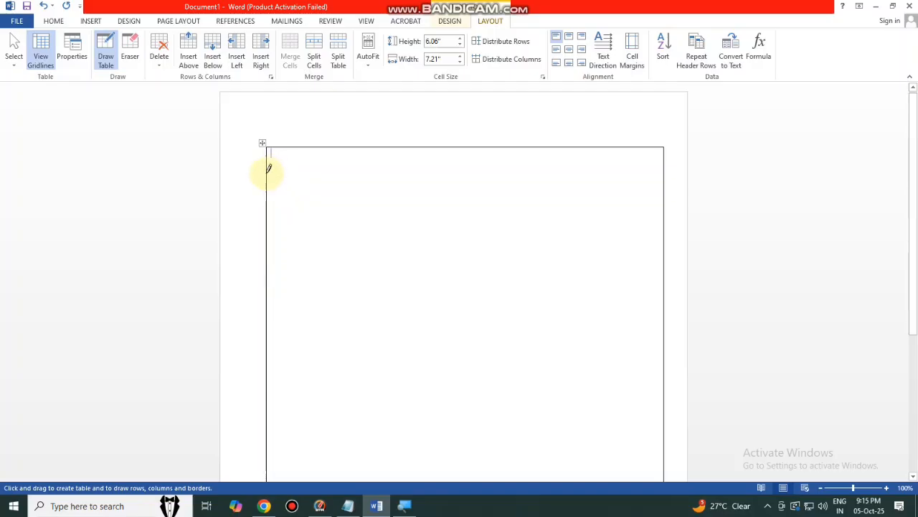
Step: Draw four horizontal lines across the table, making the first row about 0.47", the third about 0.44" and the bottom about 0.22" high
{"action": "mouse_move", "coordinate": [269, 171]}
{"action": "left_mouse_down"}
{"action": "mouse_move", "coordinate": [656, 172]}
{"action": "mouse_move", "coordinate": [625, 182]}
{"action": "mouse_move", "coordinate": [578, 230]}
{"action": "mouse_move", "coordinate": [667, 171]}
{"action": "left_mouse_up"}
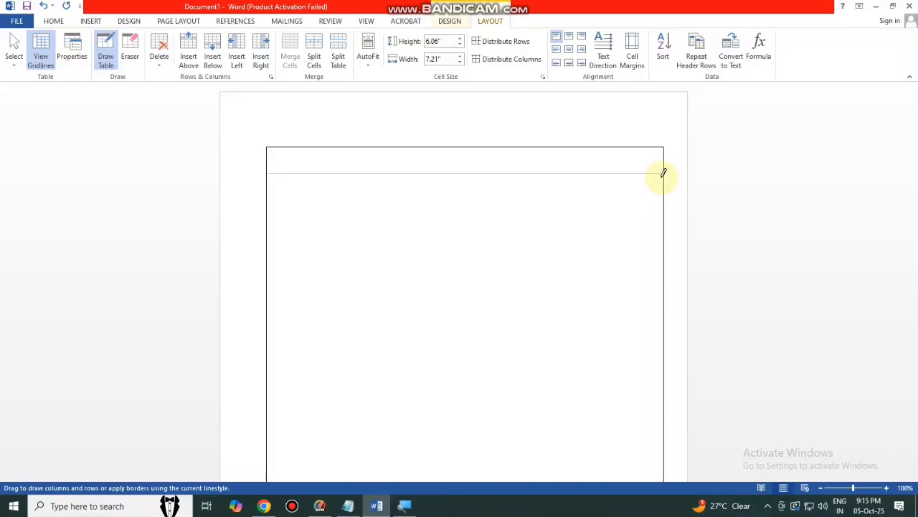
{"action": "left_click_drag", "start_coordinate": [661, 173], "coordinate": [657, 174]}
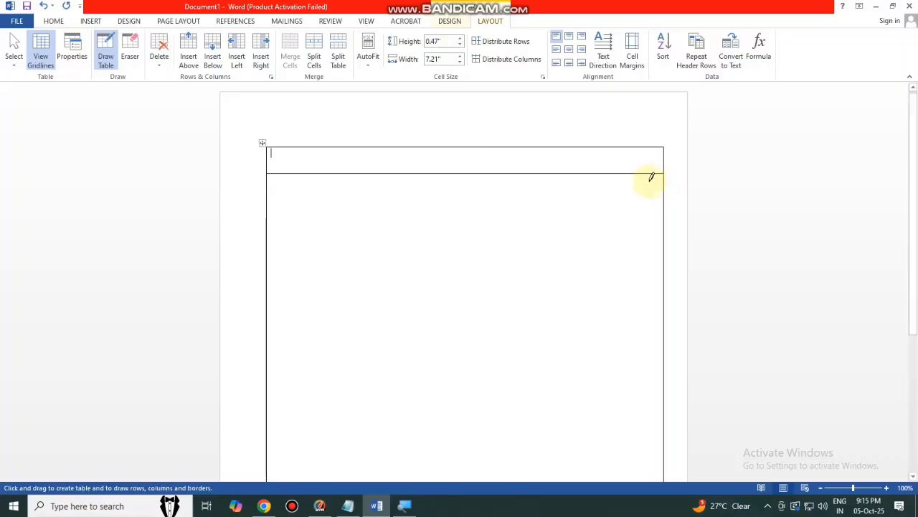
{"action": "scroll", "coordinate": [269, 180], "scroll_direction": "down", "scroll_amount": 1}
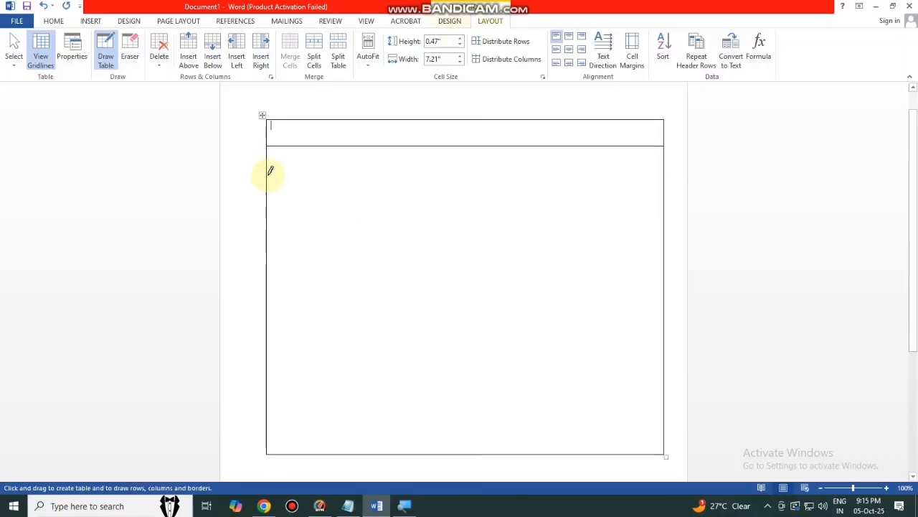
{"action": "left_click_drag", "start_coordinate": [269, 191], "coordinate": [643, 195]}
{"action": "mouse_move", "coordinate": [267, 440]}
{"action": "left_mouse_down"}
{"action": "mouse_move", "coordinate": [518, 429]}
{"action": "mouse_move", "coordinate": [650, 443]}
{"action": "left_mouse_up"}
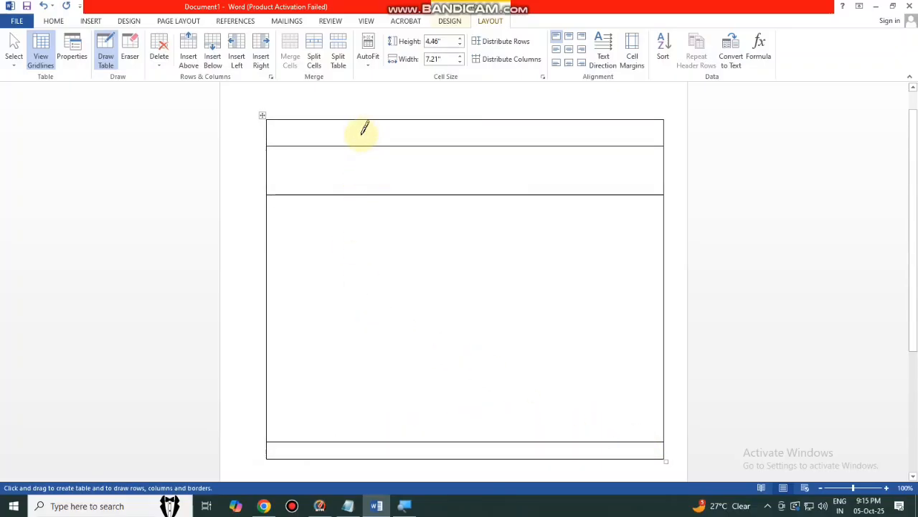
{"action": "left_click_drag", "start_coordinate": [266, 217], "coordinate": [603, 216]}
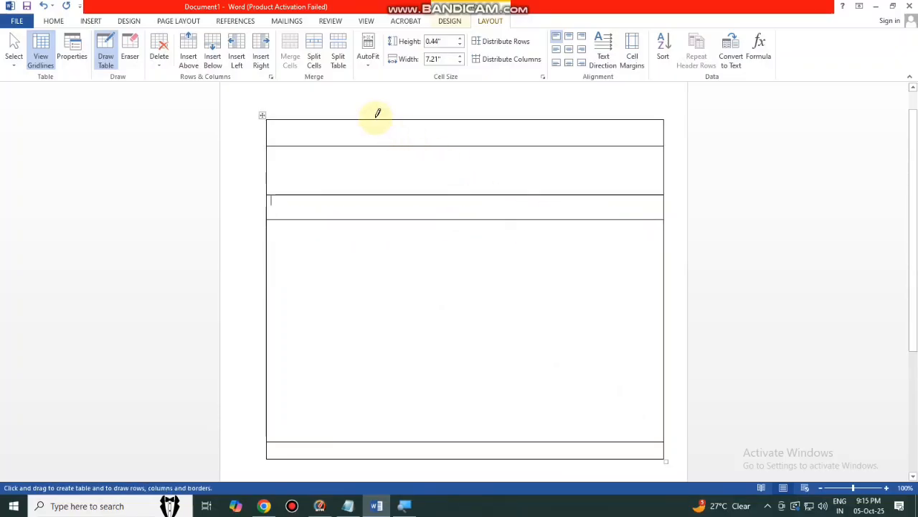
Step: Draw four vertical lines from the table's top edge to its bottom edge, dividing it into five columns of decreasing width
{"action": "left_click_drag", "start_coordinate": [376, 119], "coordinate": [377, 459]}
{"action": "left_click_drag", "start_coordinate": [470, 119], "coordinate": [468, 468]}
{"action": "mouse_move", "coordinate": [550, 119]}
{"action": "left_mouse_down"}
{"action": "mouse_move", "coordinate": [538, 399]}
{"action": "mouse_move", "coordinate": [553, 459]}
{"action": "left_mouse_up"}
{"action": "left_click_drag", "start_coordinate": [620, 120], "coordinate": [624, 451]}
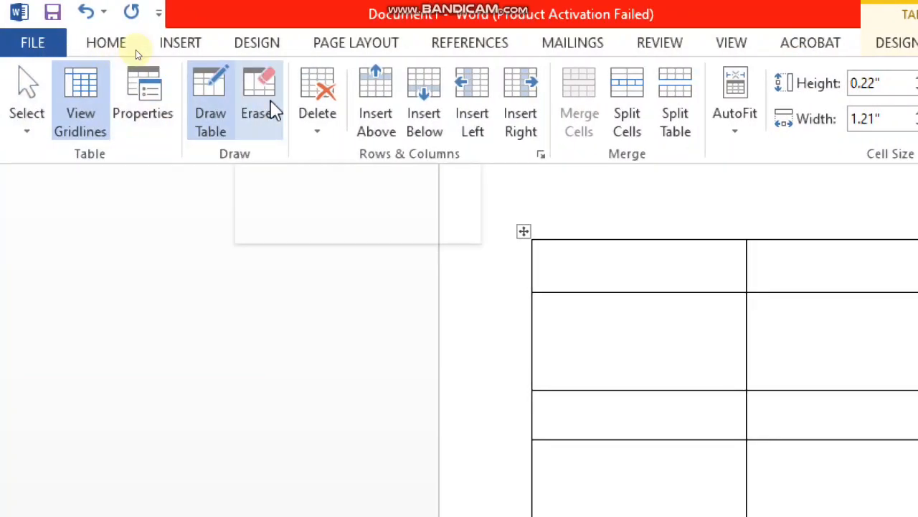
Step: Erase the vertical dividers in the second row and those between the first three cells of the tall fourth row
{"action": "left_click", "coordinate": [271, 117]}
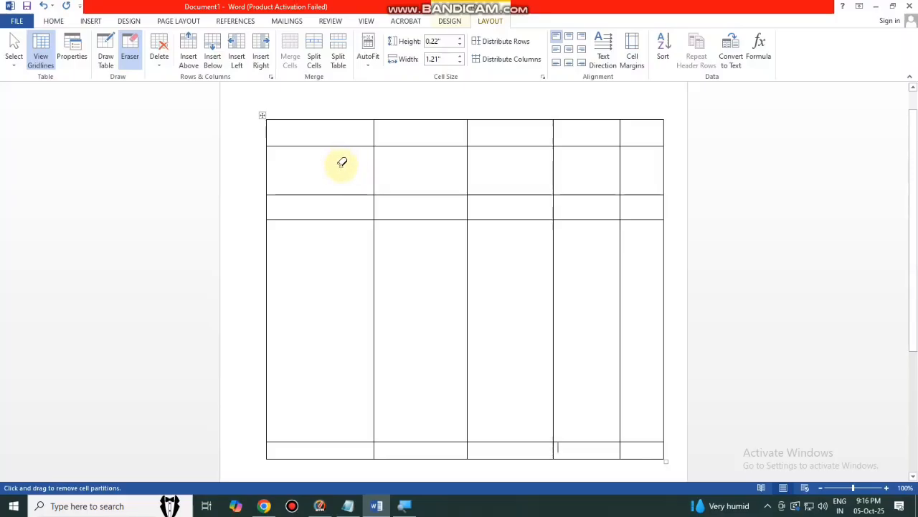
{"action": "mouse_move", "coordinate": [330, 176]}
{"action": "left_mouse_down"}
{"action": "mouse_move", "coordinate": [636, 180]}
{"action": "mouse_move", "coordinate": [627, 181]}
{"action": "left_mouse_up"}
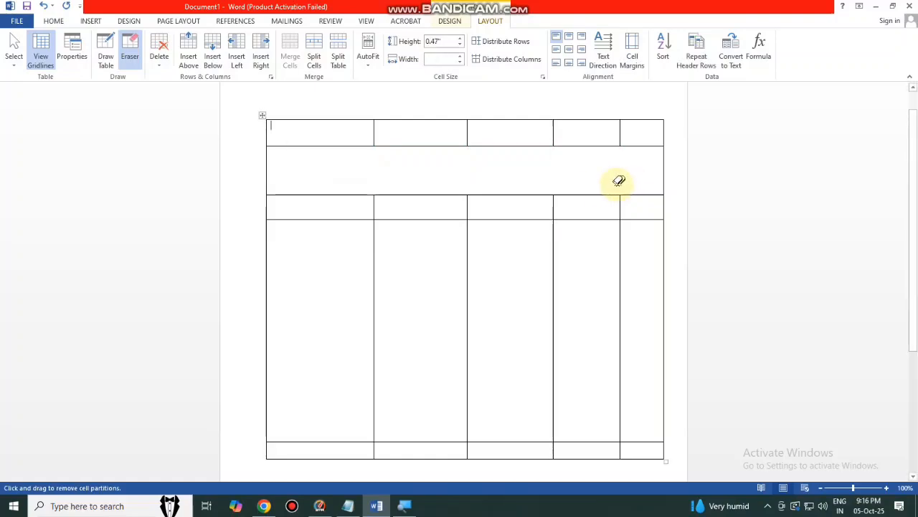
{"action": "left_click_drag", "start_coordinate": [361, 260], "coordinate": [495, 263]}
{"action": "mouse_move", "coordinate": [599, 273]}
{"action": "left_mouse_down"}
{"action": "mouse_move", "coordinate": [653, 278]}
{"action": "mouse_move", "coordinate": [619, 266]}
{"action": "left_mouse_up"}
Step: Erase the horizontal line between the third and fourth rows across the first four columns
{"action": "mouse_move", "coordinate": [578, 205]}
{"action": "left_mouse_down"}
{"action": "mouse_move", "coordinate": [582, 244]}
{"action": "mouse_move", "coordinate": [531, 217]}
{"action": "mouse_move", "coordinate": [514, 284]}
{"action": "left_mouse_up"}
{"action": "left_click_drag", "start_coordinate": [440, 211], "coordinate": [439, 273]}
{"action": "left_click_drag", "start_coordinate": [335, 210], "coordinate": [336, 273]}
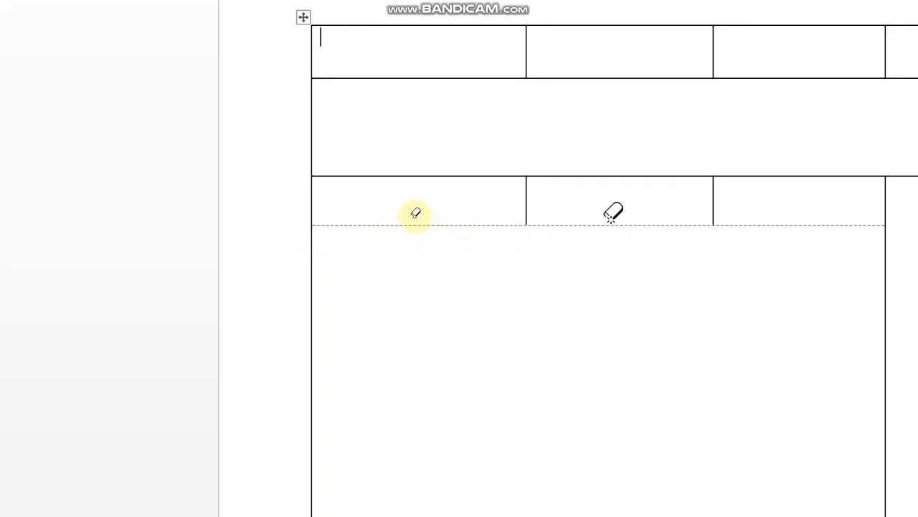
{"action": "left_click_drag", "start_coordinate": [611, 219], "coordinate": [602, 301]}
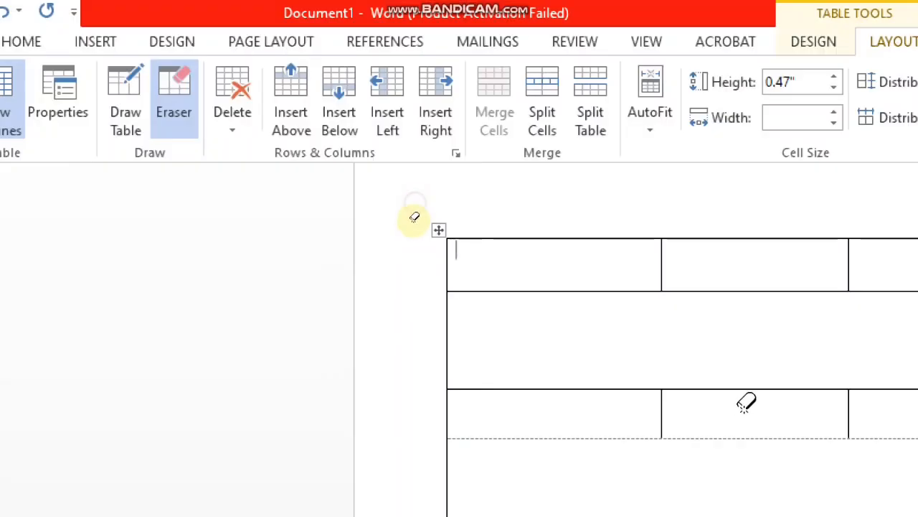
{"action": "left_click_drag", "start_coordinate": [593, 228], "coordinate": [590, 325]}
{"action": "left_click_drag", "start_coordinate": [720, 341], "coordinate": [720, 459]}
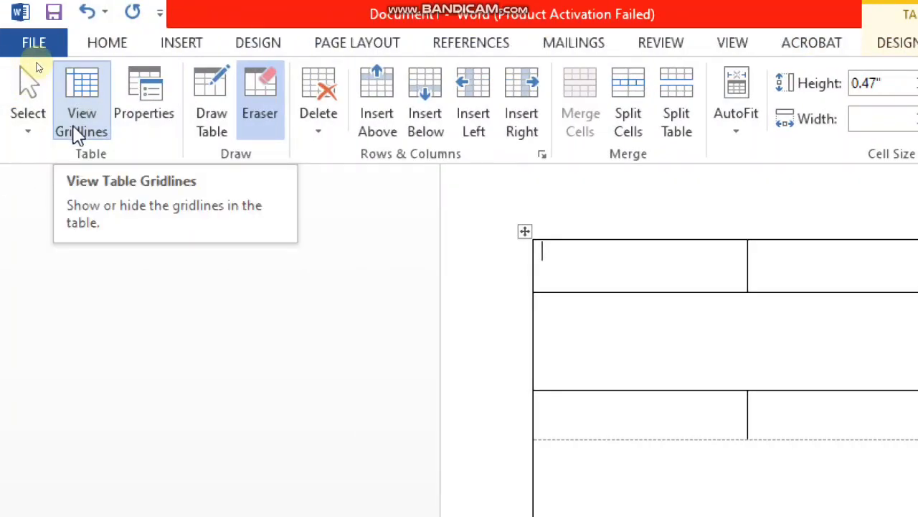
Step: Toggle the table gridlines off and on repeatedly, leaving them hidden, and add an empty line above the table
{"action": "left_click", "coordinate": [78, 137]}
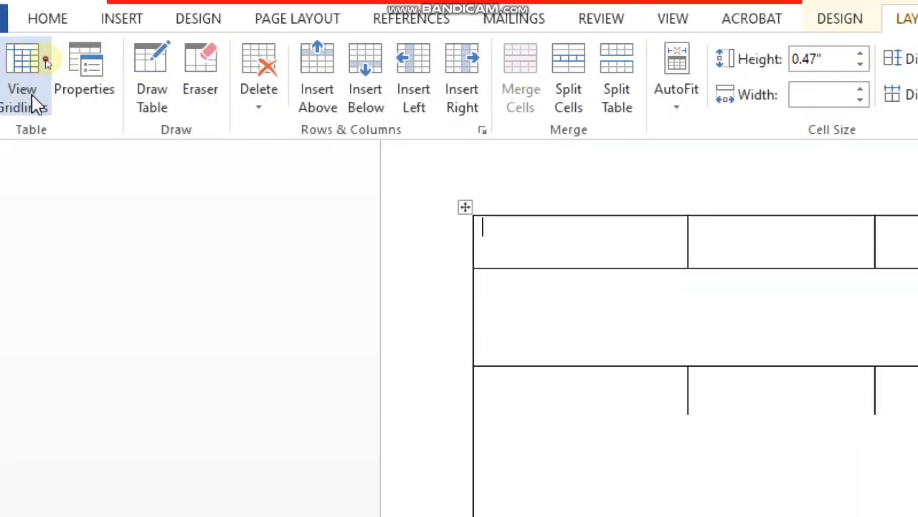
{"action": "left_click", "coordinate": [45, 62]}
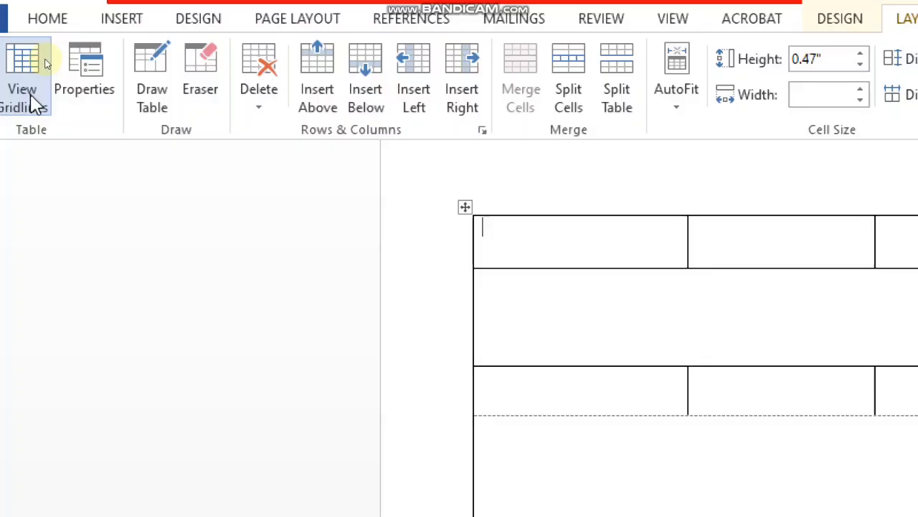
{"action": "left_click", "coordinate": [45, 62]}
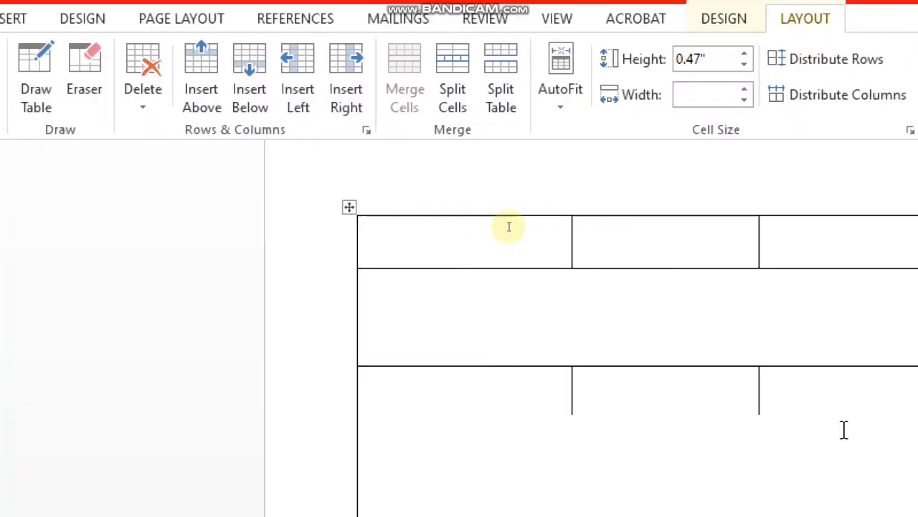
{"action": "left_click", "coordinate": [81, 101]}
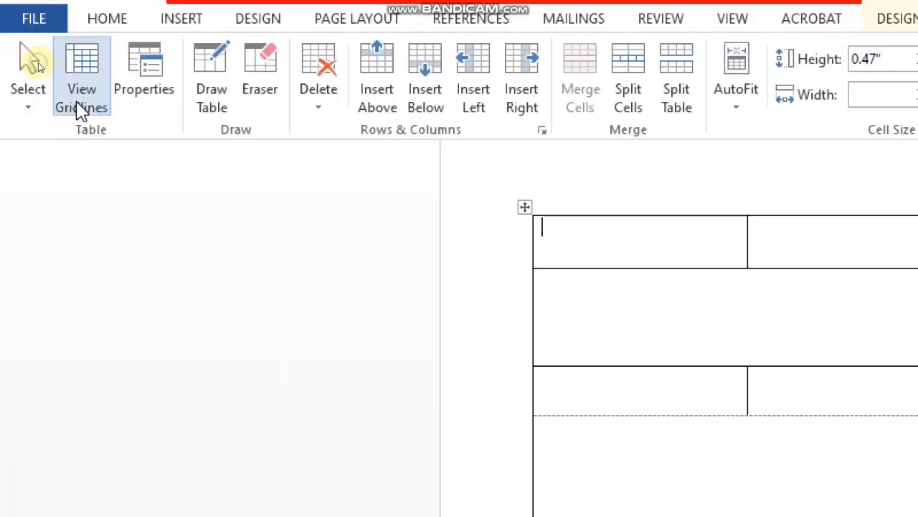
{"action": "left_click", "coordinate": [78, 114]}
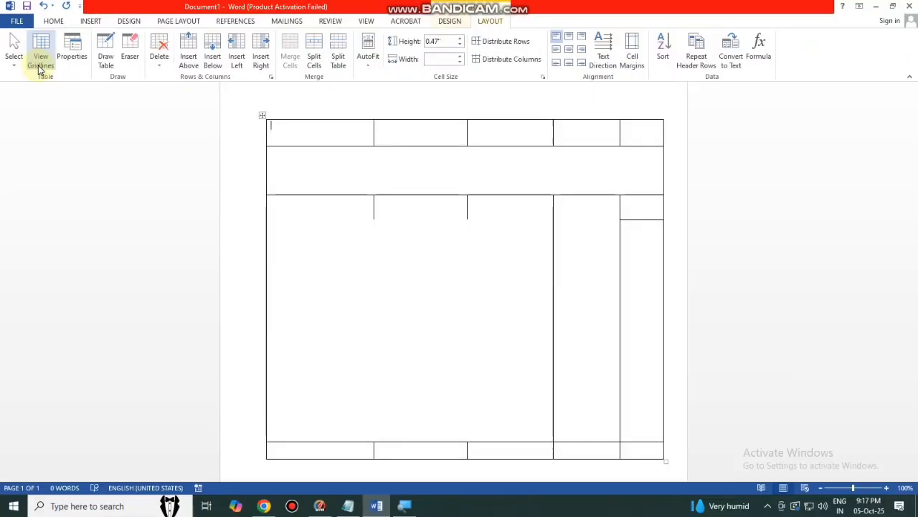
{"action": "key", "text": "Return"}
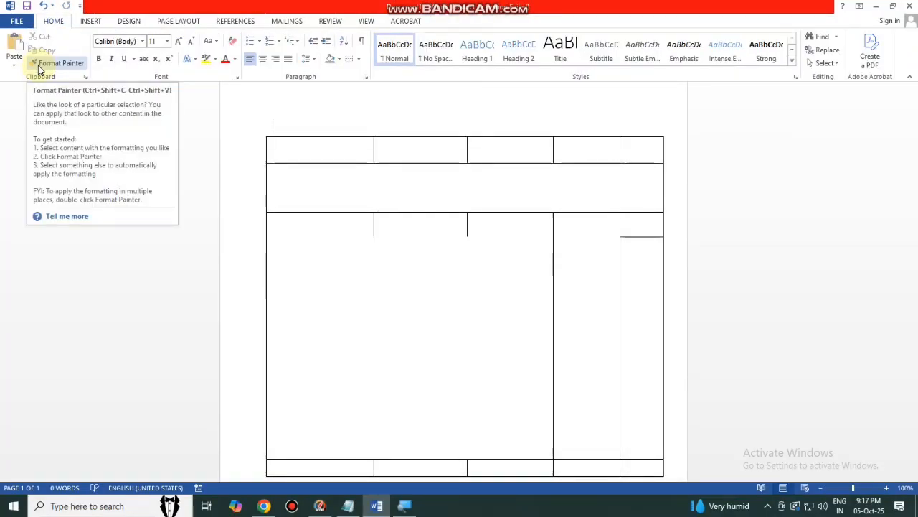
Step: Select the whole table and apply red 1½ pt single-line borders to all its cell edges
{"action": "left_click", "coordinate": [378, 282]}
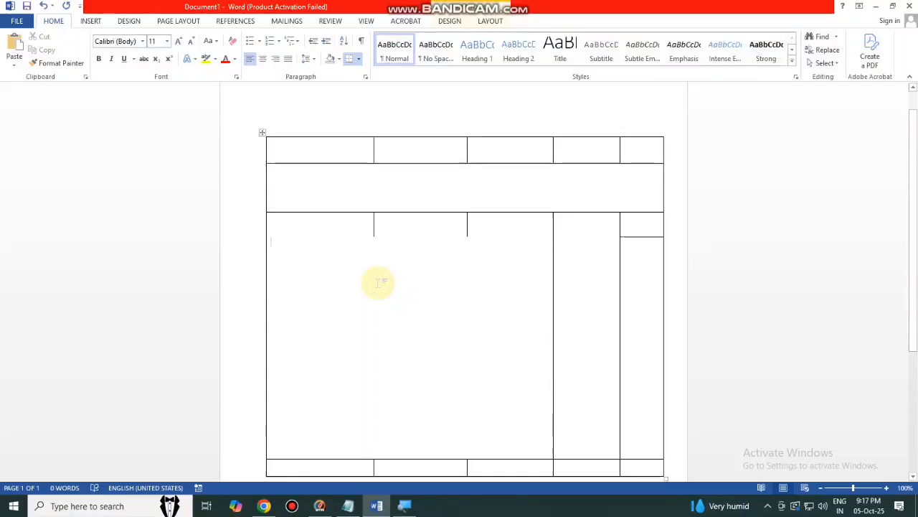
{"action": "left_click", "coordinate": [262, 132]}
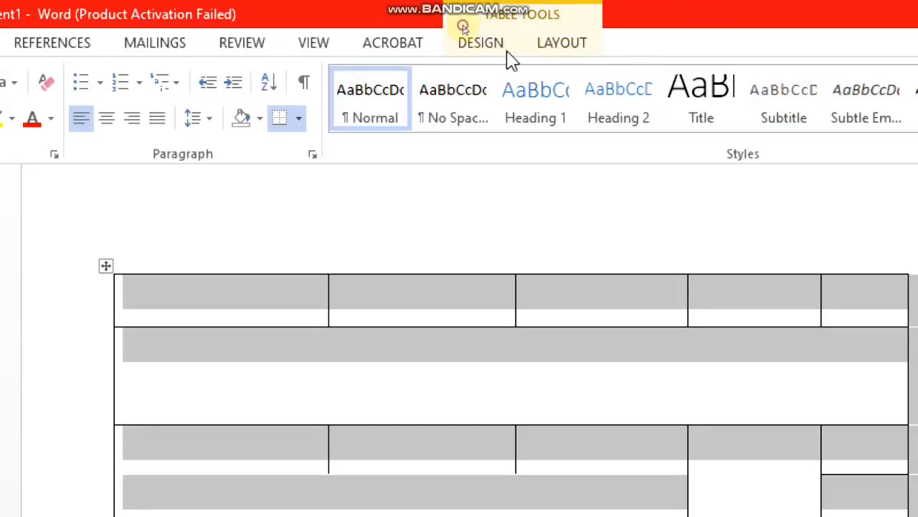
{"action": "left_click", "coordinate": [506, 49]}
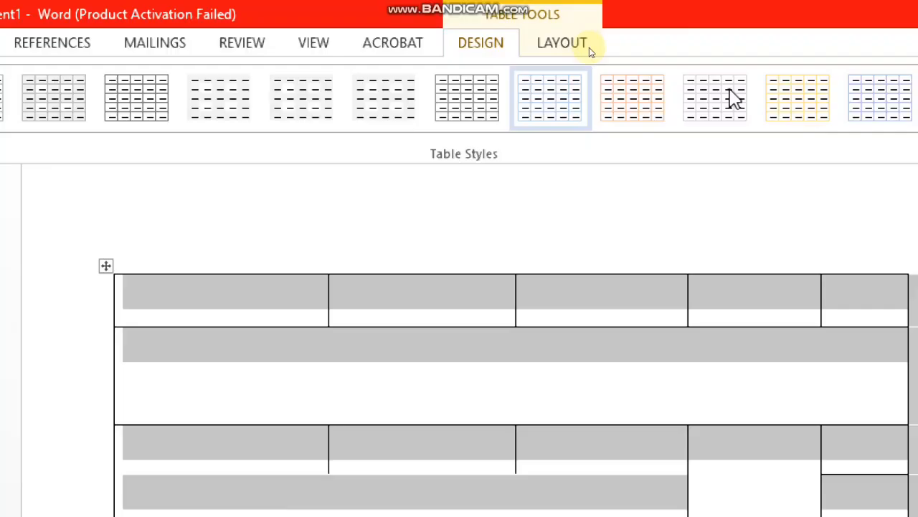
{"action": "left_click", "coordinate": [718, 131]}
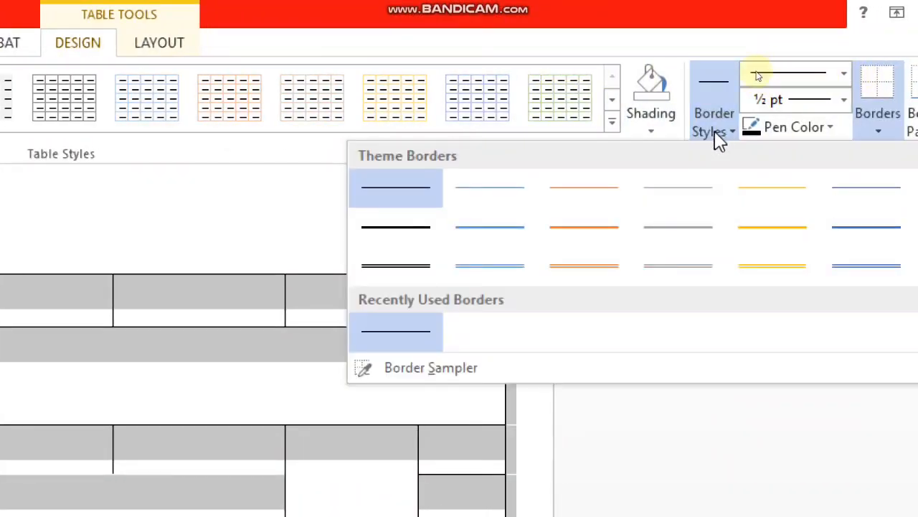
{"action": "left_click", "coordinate": [420, 238]}
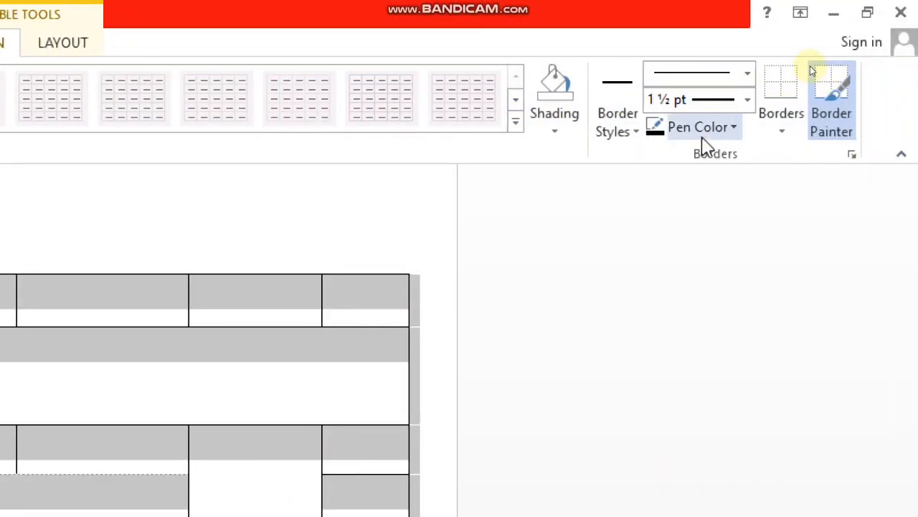
{"action": "left_click", "coordinate": [769, 135]}
{"action": "left_click", "coordinate": [674, 333]}
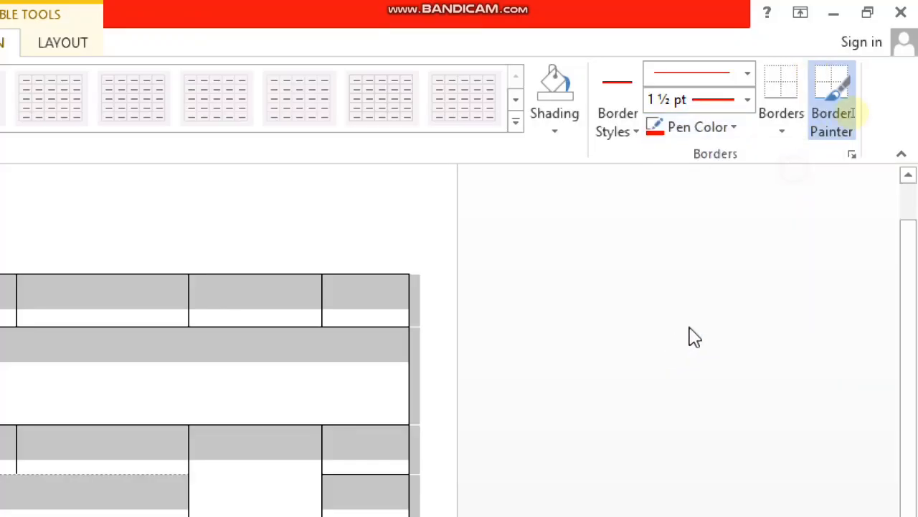
{"action": "left_click", "coordinate": [776, 135]}
{"action": "left_click", "coordinate": [802, 310]}
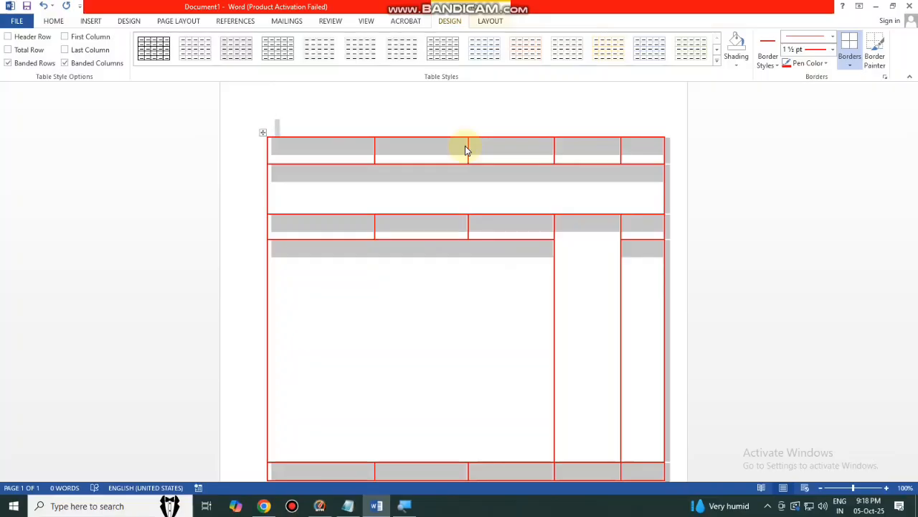
Step: Delete the selected table together with the empty line above it
{"action": "key", "text": "BackSpace"}
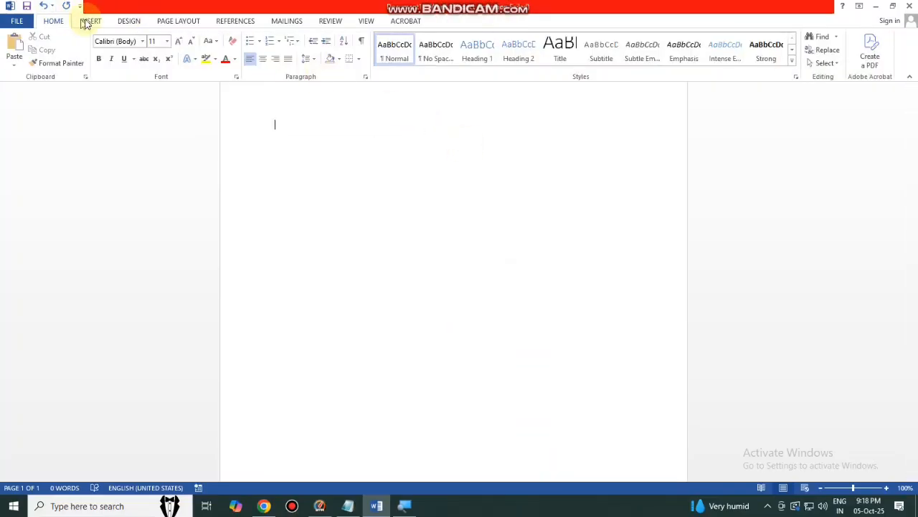
{"action": "left_click", "coordinate": [90, 21]}
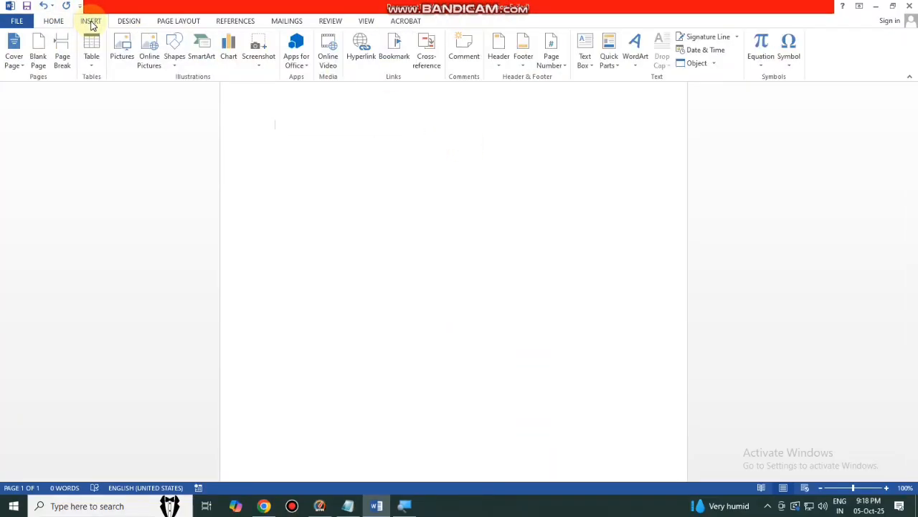
{"action": "left_click", "coordinate": [92, 66]}
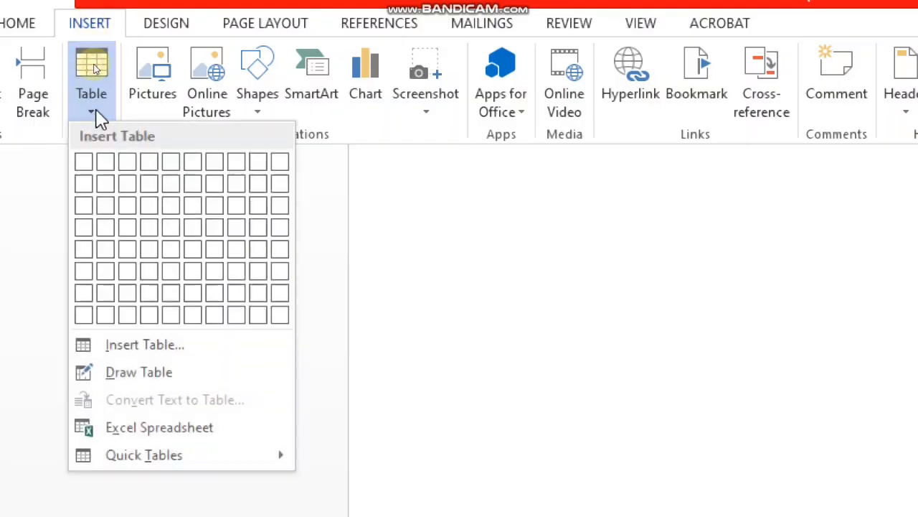
{"action": "left_click", "coordinate": [164, 382]}
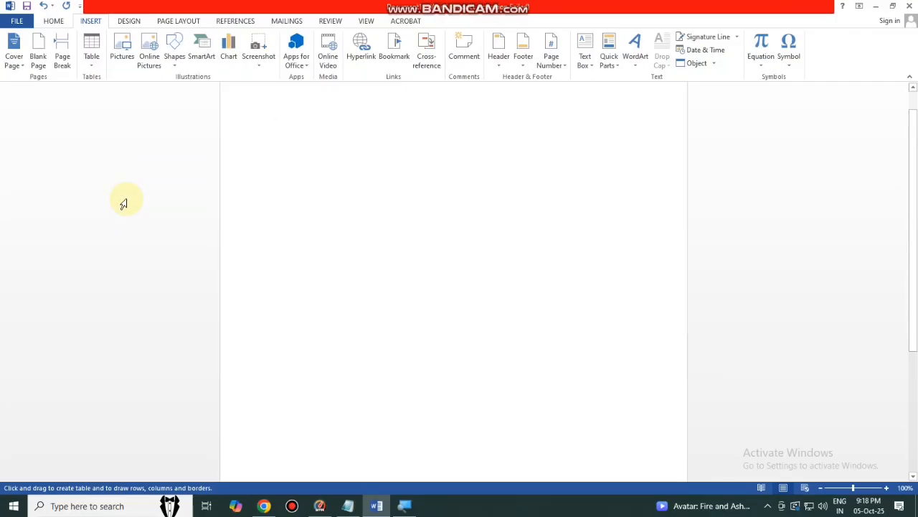
{"action": "scroll", "coordinate": [236, 205], "scroll_direction": "up", "scroll_amount": 1}
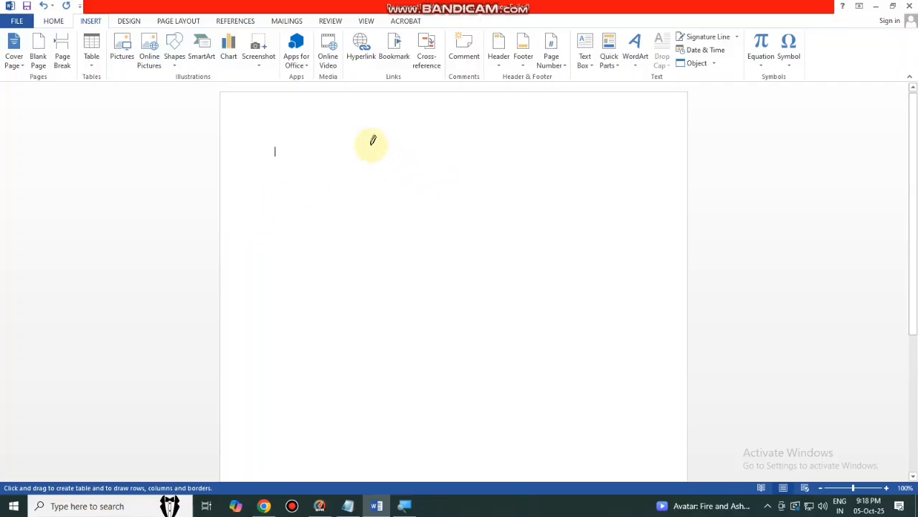
{"action": "scroll", "coordinate": [379, 172], "scroll_direction": "down", "scroll_amount": 5}
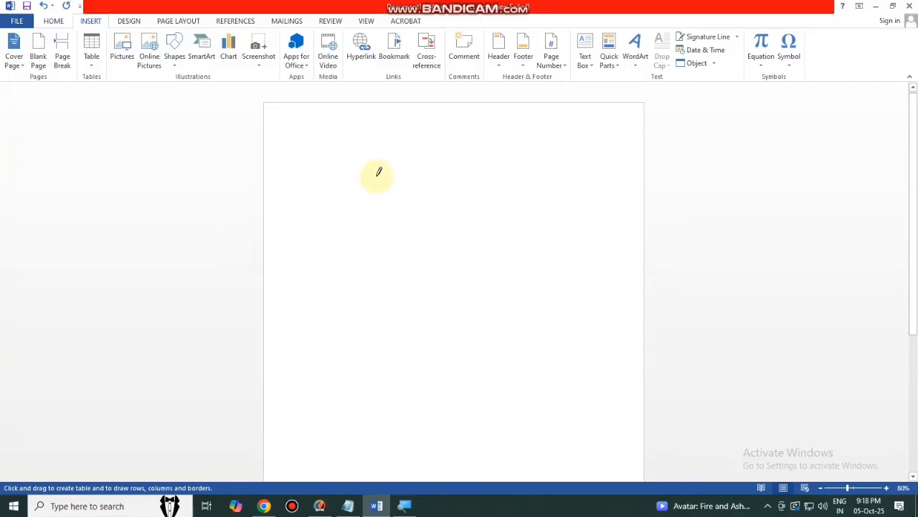
{"action": "scroll", "coordinate": [380, 173], "scroll_direction": "up", "scroll_amount": 2}
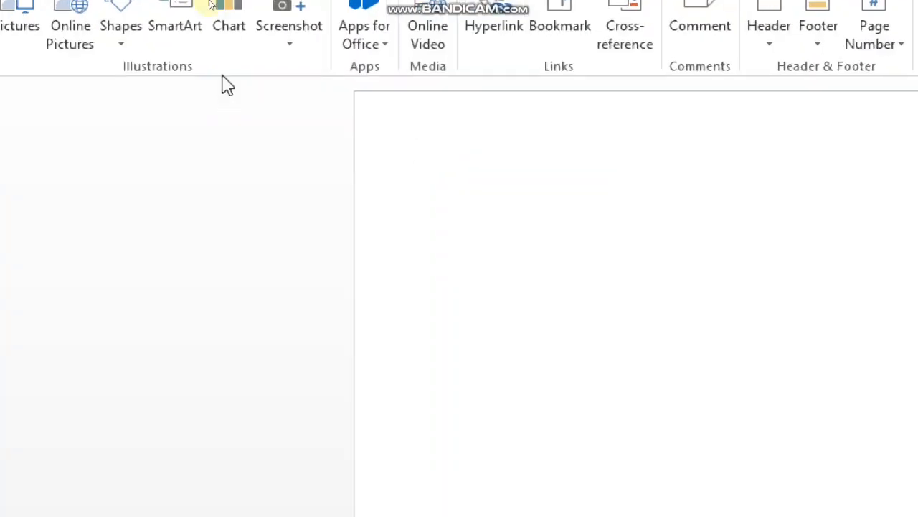
Step: Set the document's paper size to A4 (8.27" x 11.69")
{"action": "left_click", "coordinate": [108, 42]}
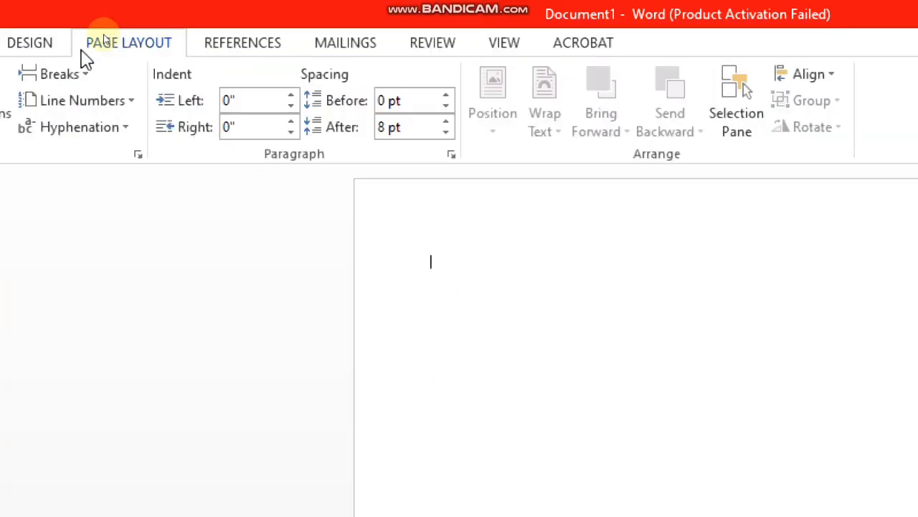
{"action": "left_click", "coordinate": [164, 131]}
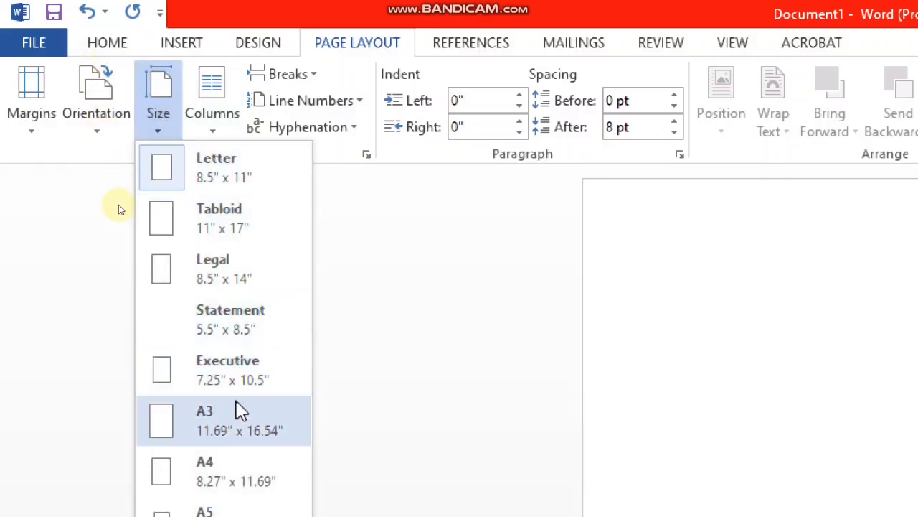
{"action": "left_click", "coordinate": [222, 474]}
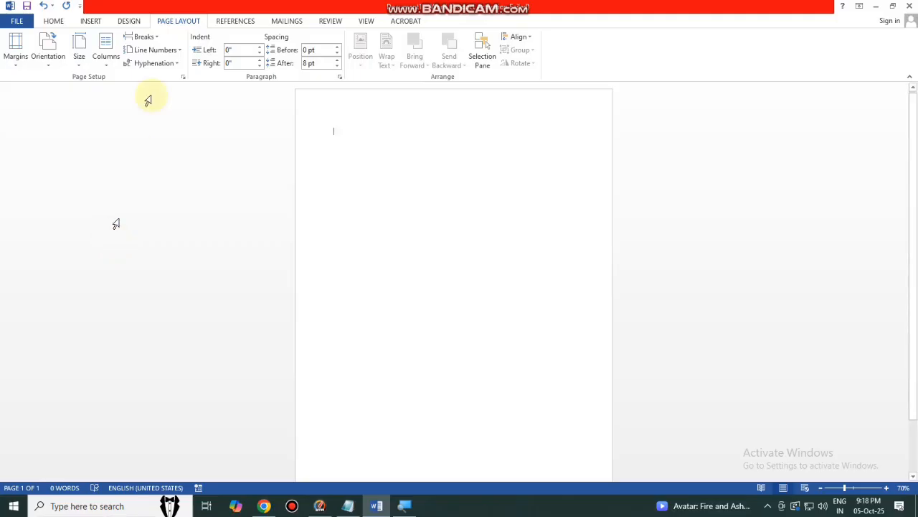
Step: Draw a freehand table outline about 7.78" wide and 9.1" high on the blank page
{"action": "left_click", "coordinate": [93, 23]}
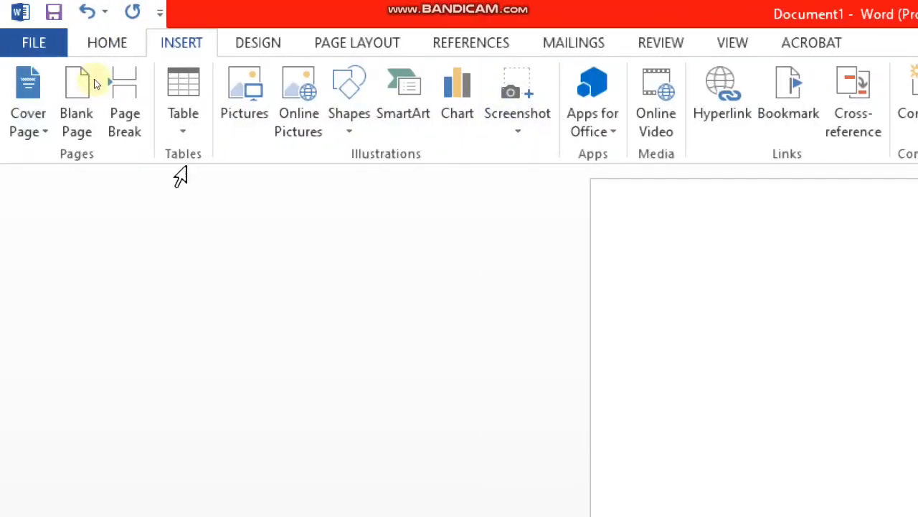
{"action": "left_click", "coordinate": [188, 142]}
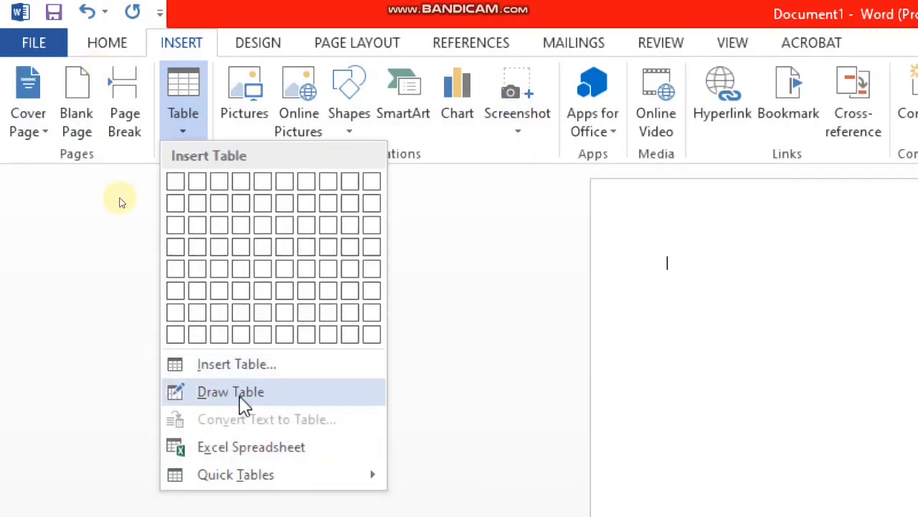
{"action": "left_click", "coordinate": [244, 401]}
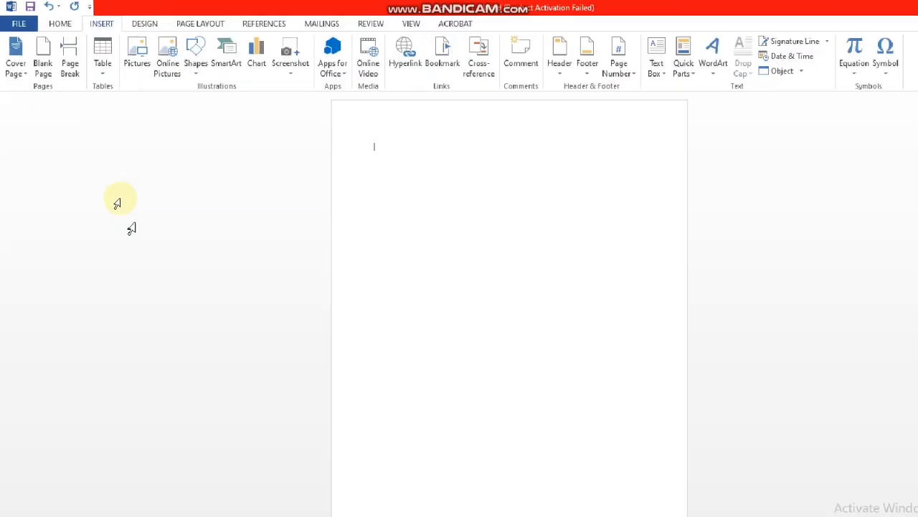
{"action": "mouse_move", "coordinate": [309, 124]}
{"action": "left_mouse_down"}
{"action": "mouse_move", "coordinate": [432, 188]}
{"action": "mouse_move", "coordinate": [539, 300]}
{"action": "mouse_move", "coordinate": [609, 478]}
{"action": "left_mouse_up"}
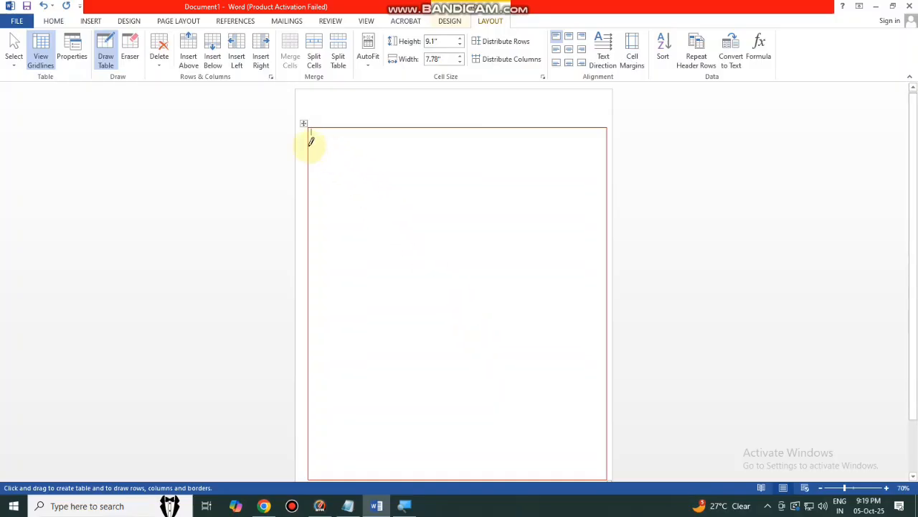
Step: Draw four horizontal lines across the table, making the upper four rows about 0.58", 1.73", 0.28" and 6.08" high above a narrow last row
{"action": "left_click_drag", "start_coordinate": [310, 137], "coordinate": [560, 141]}
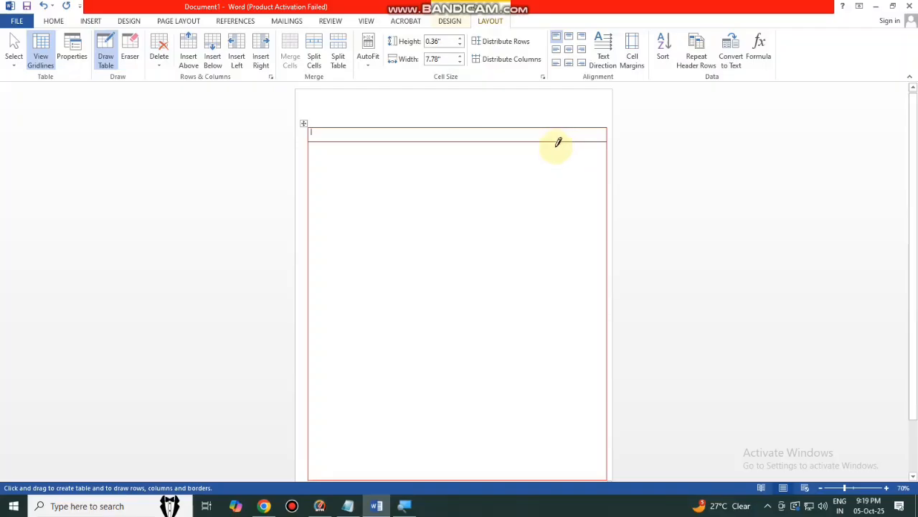
{"action": "key", "text": "ctrl+z"}
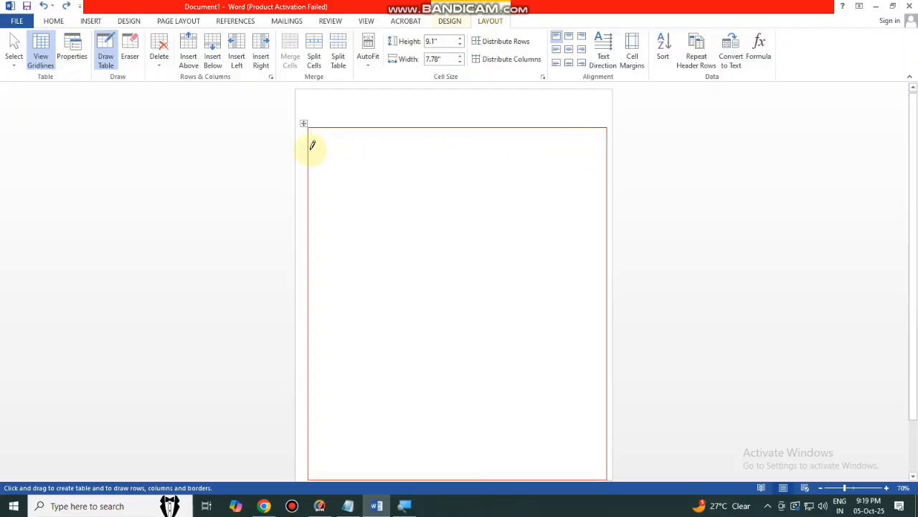
{"action": "left_click_drag", "start_coordinate": [309, 146], "coordinate": [535, 148]}
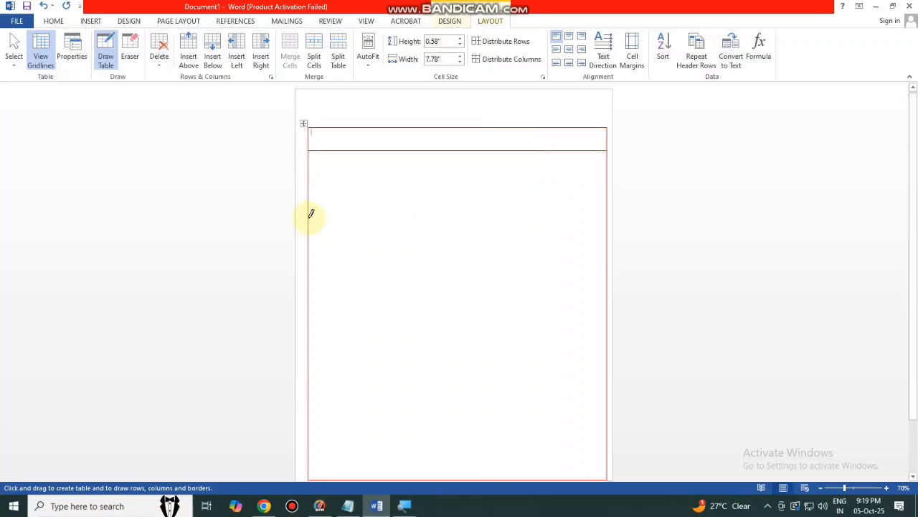
{"action": "left_click_drag", "start_coordinate": [309, 213], "coordinate": [599, 209]}
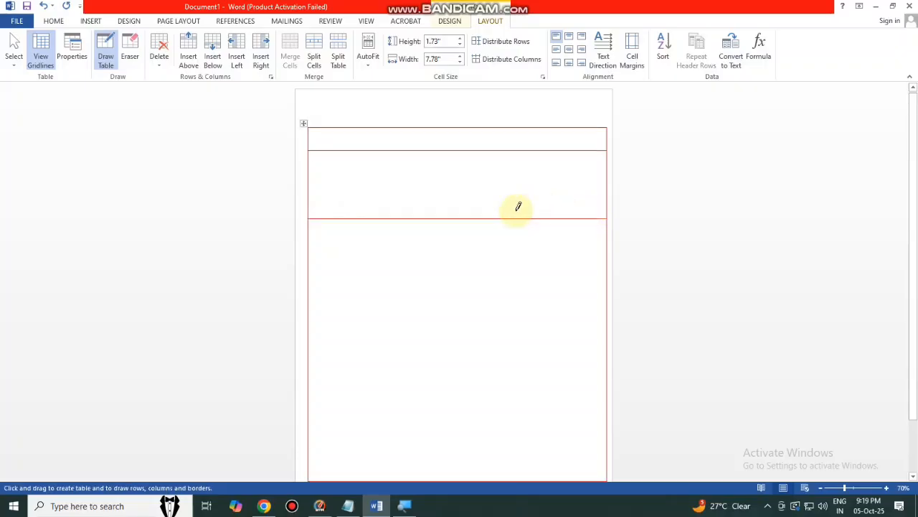
{"action": "scroll", "coordinate": [452, 197], "scroll_direction": "down", "scroll_amount": 1}
{"action": "left_click_drag", "start_coordinate": [310, 209], "coordinate": [533, 209]}
{"action": "scroll", "coordinate": [418, 248], "scroll_direction": "down", "scroll_amount": 3}
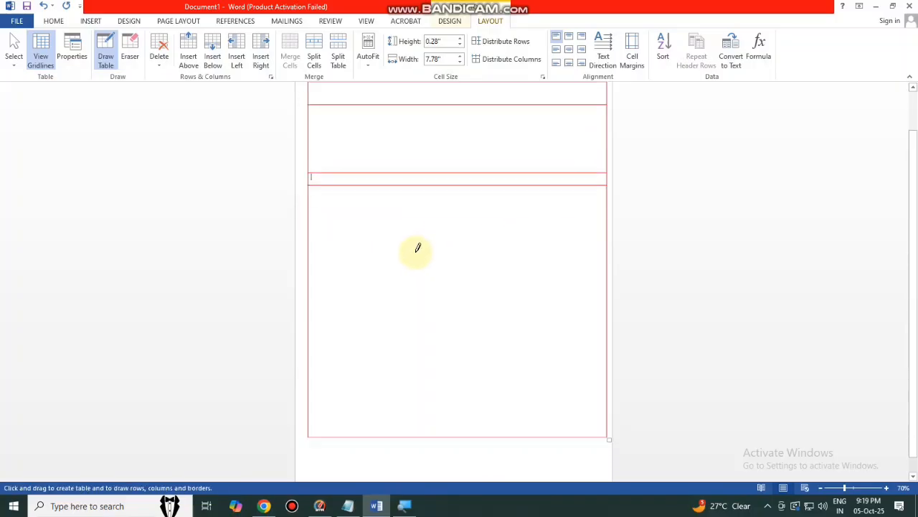
{"action": "mouse_move", "coordinate": [309, 398]}
{"action": "left_mouse_down"}
{"action": "mouse_move", "coordinate": [505, 384]}
{"action": "mouse_move", "coordinate": [599, 393]}
{"action": "left_mouse_up"}
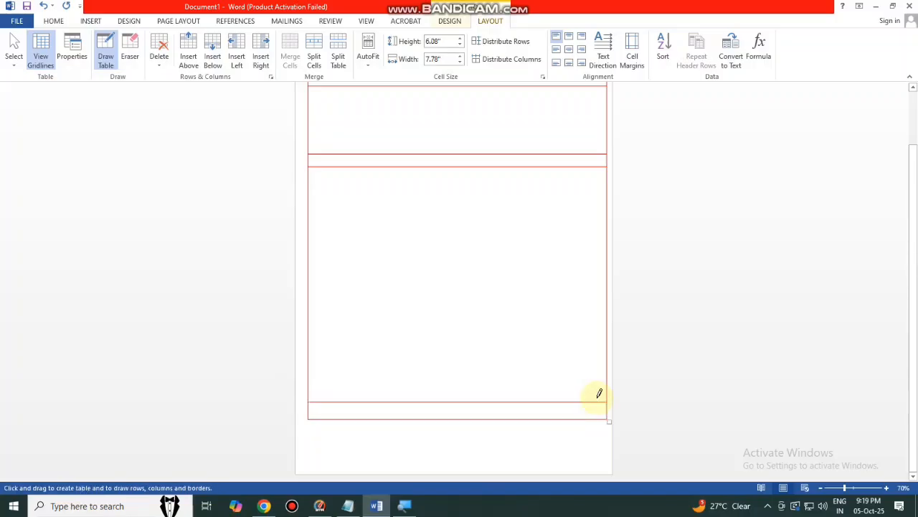
{"action": "scroll", "coordinate": [418, 391], "scroll_direction": "up", "scroll_amount": 2}
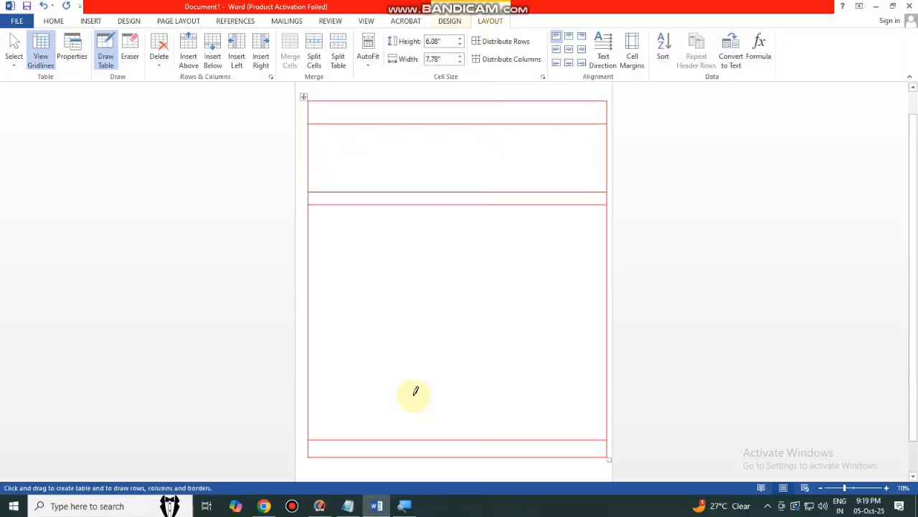
Step: Draw two full-height column lines, a divider in the middle column below the second row, and two in the last column below the first
{"action": "left_click_drag", "start_coordinate": [408, 98], "coordinate": [411, 462]}
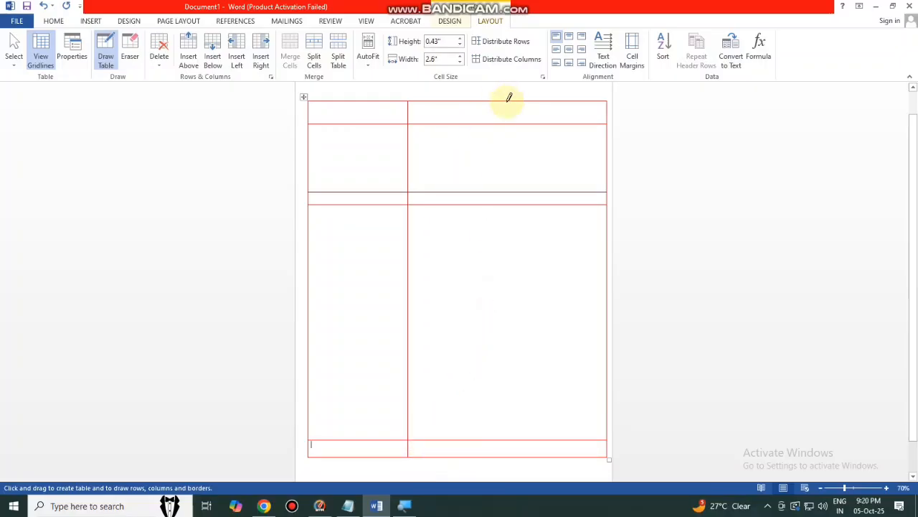
{"action": "left_click_drag", "start_coordinate": [508, 95], "coordinate": [517, 457]}
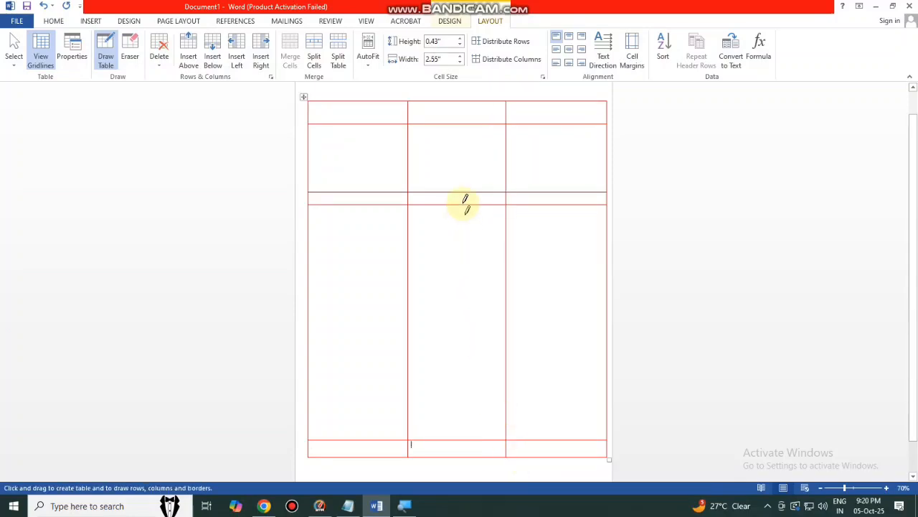
{"action": "left_click_drag", "start_coordinate": [455, 191], "coordinate": [462, 453]}
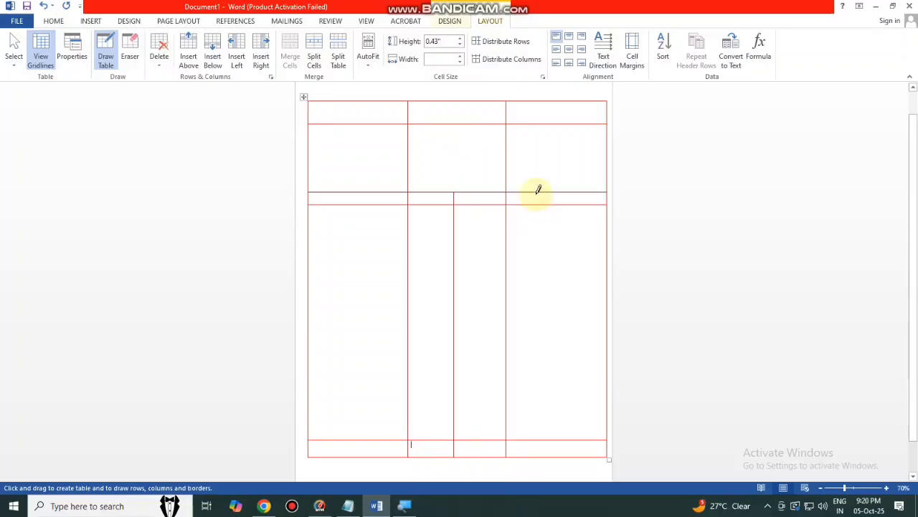
{"action": "left_click_drag", "start_coordinate": [542, 188], "coordinate": [539, 459]}
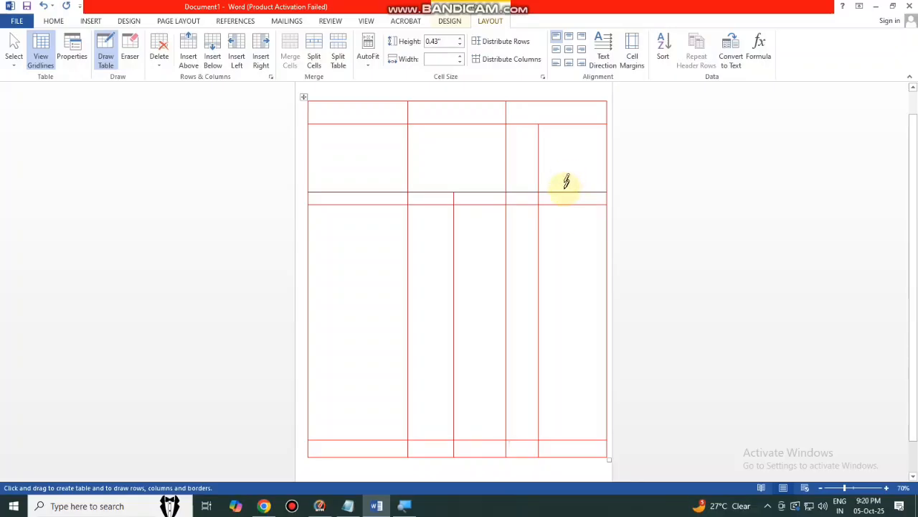
{"action": "left_click_drag", "start_coordinate": [571, 123], "coordinate": [570, 452]}
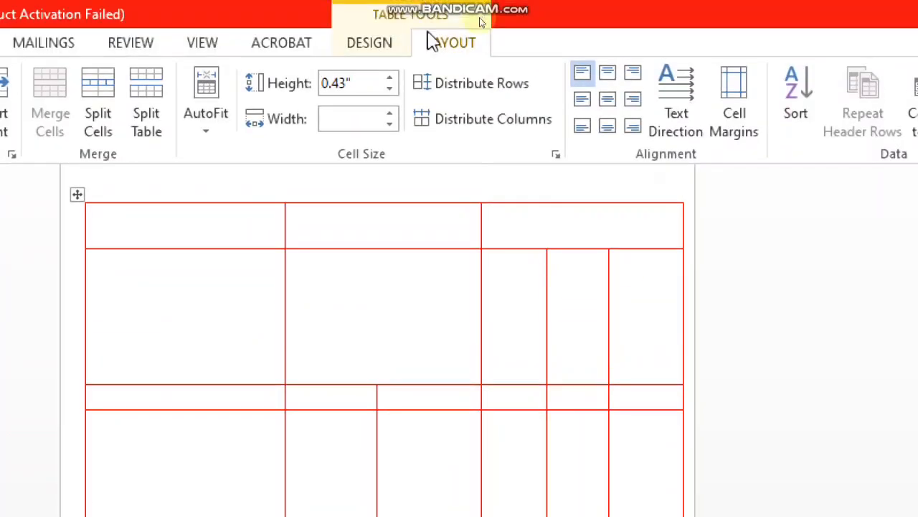
Step: Try to erase both vertical dividers in the second row of the last column in one sweep, undoing each attempt
{"action": "left_click", "coordinate": [0, 91]}
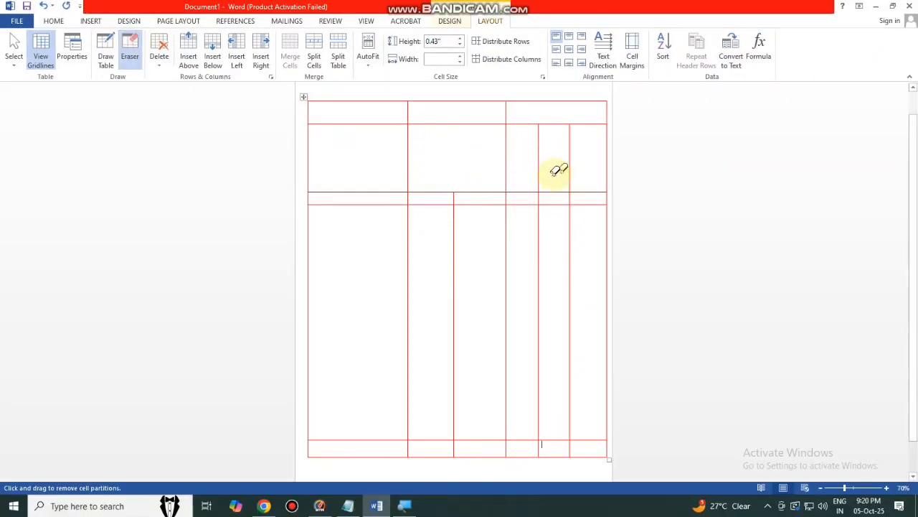
{"action": "left_click_drag", "start_coordinate": [536, 167], "coordinate": [578, 160]}
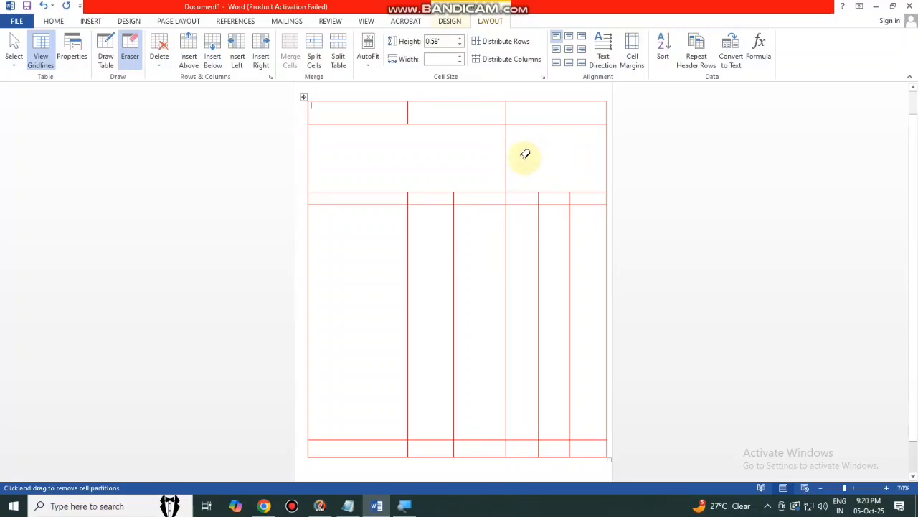
{"action": "key", "text": "ctrl+z"}
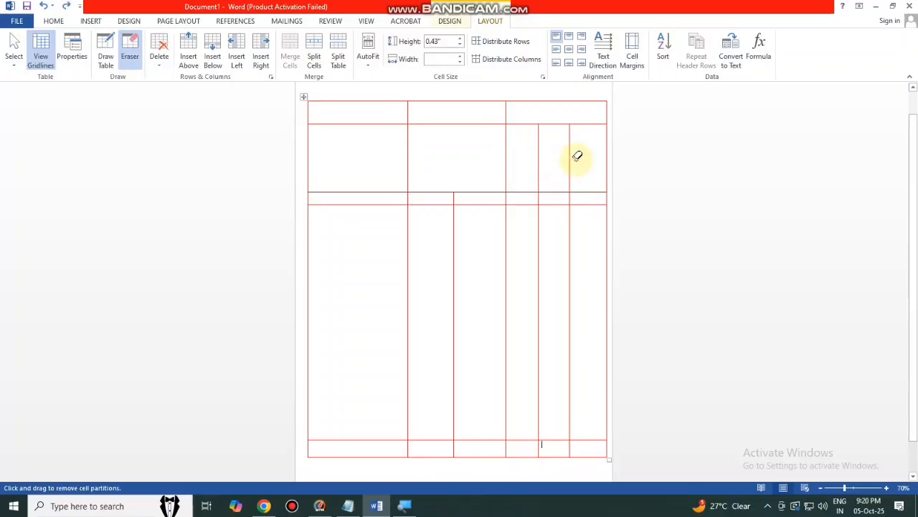
{"action": "left_click_drag", "start_coordinate": [531, 151], "coordinate": [579, 164]}
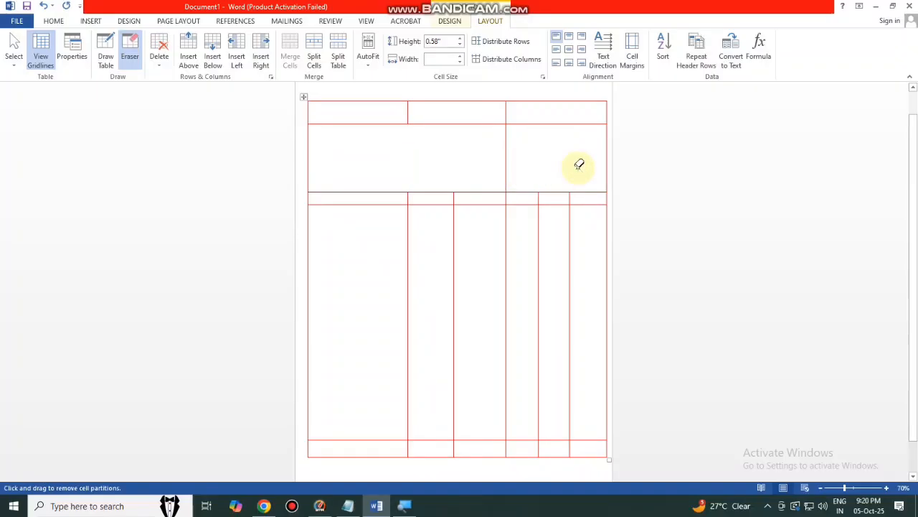
{"action": "key", "text": "ctrl+z"}
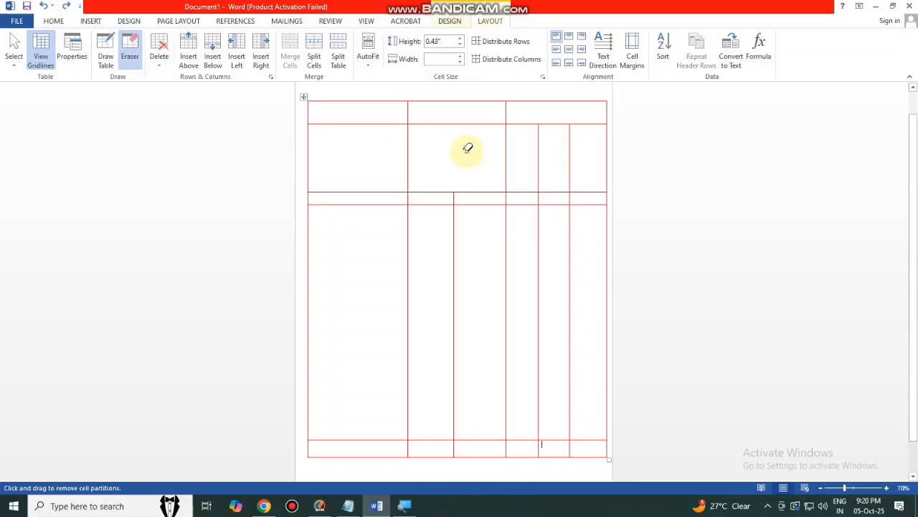
Step: Erase the two vertical dividers in the second row of the last column one at a time
{"action": "left_click", "coordinate": [40, 56]}
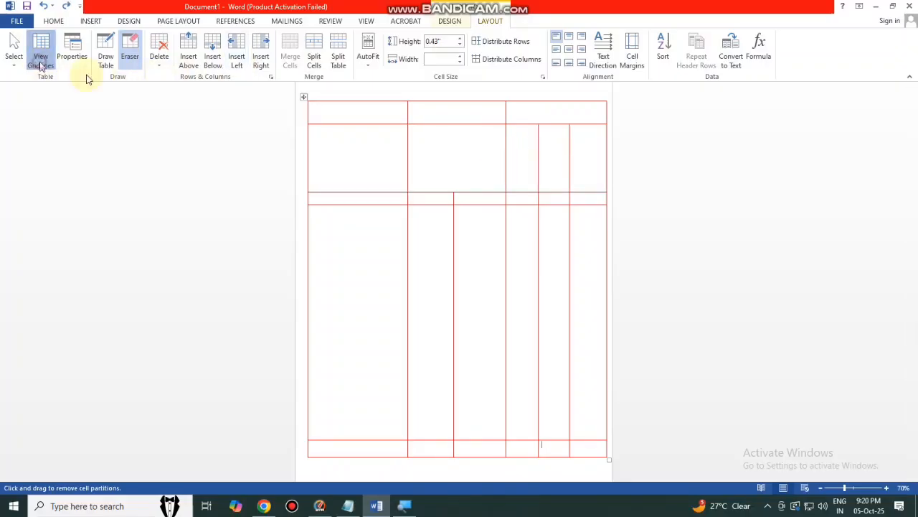
{"action": "left_click", "coordinate": [130, 51]}
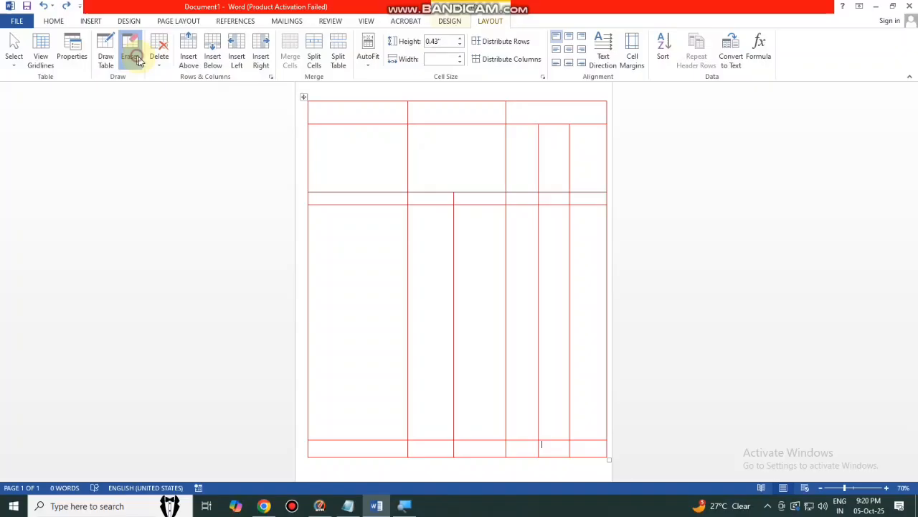
{"action": "left_click", "coordinate": [539, 150]}
{"action": "mouse_move", "coordinate": [569, 151]}
{"action": "left_mouse_down"}
{"action": "mouse_move", "coordinate": [571, 182]}
{"action": "mouse_move", "coordinate": [570, 172]}
{"action": "left_mouse_up"}
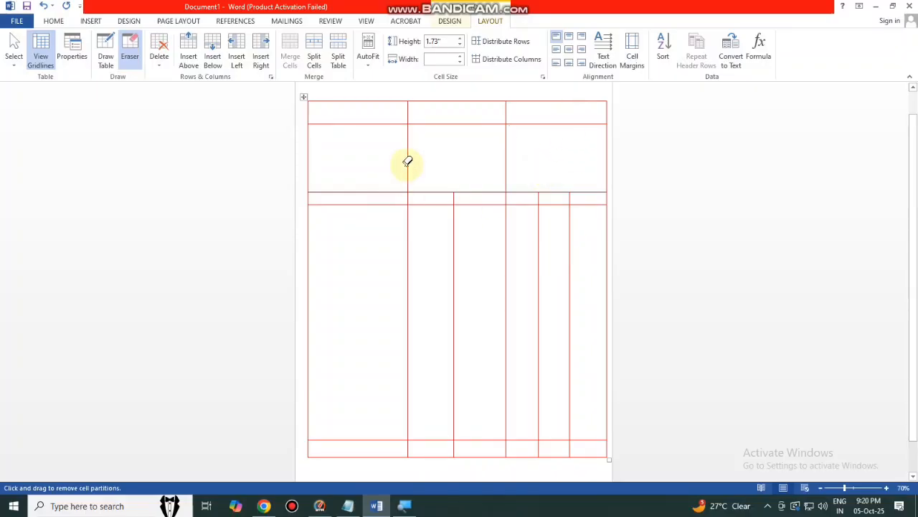
{"action": "key", "text": "Escape"}
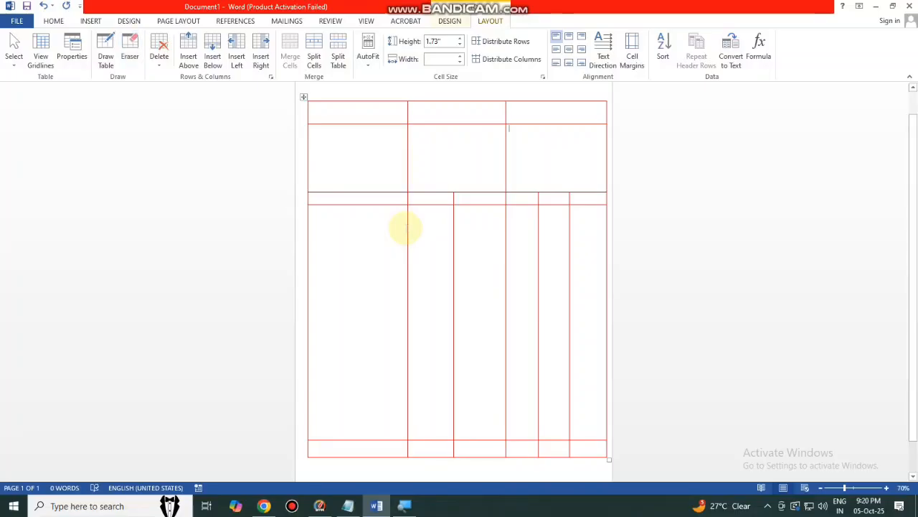
Step: Draw a horizontal line across the second row's middle and last columns, splitting it into parts about 0.81" and 0.93" high
{"action": "left_click", "coordinate": [106, 60]}
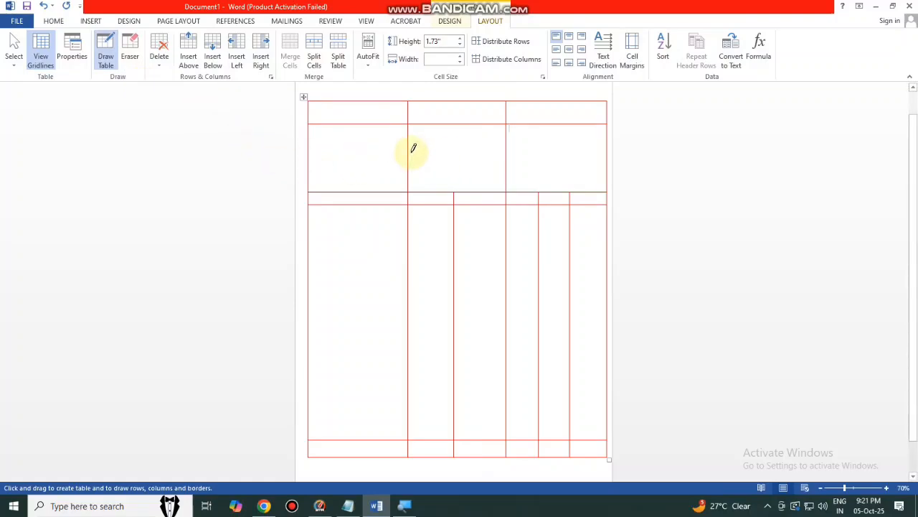
{"action": "left_click_drag", "start_coordinate": [409, 153], "coordinate": [593, 152]}
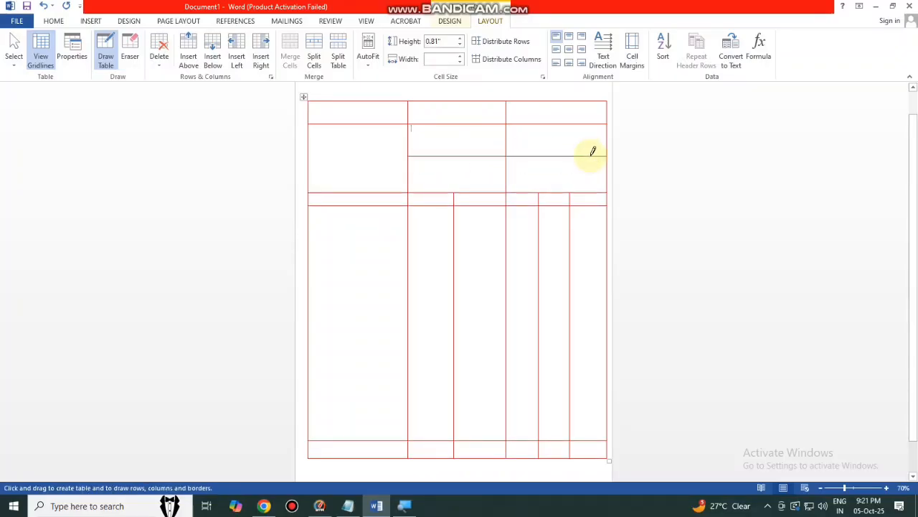
{"action": "scroll", "coordinate": [478, 280], "scroll_direction": "up", "scroll_amount": 1}
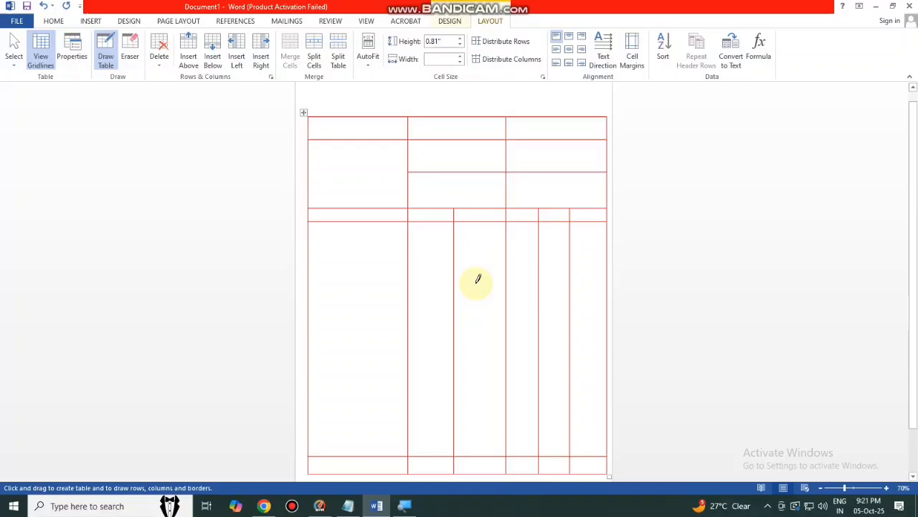
{"action": "left_click", "coordinate": [105, 58]}
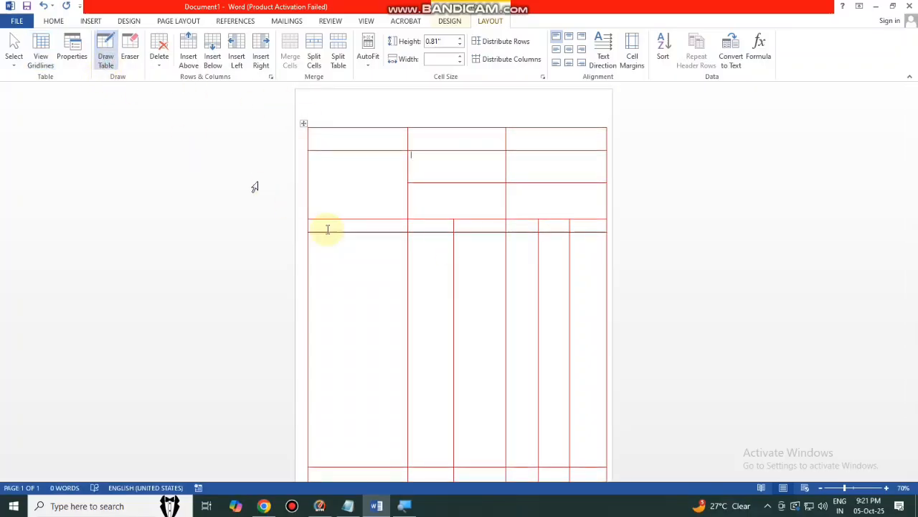
Step: Set the font size of the whole table to 14
{"action": "left_click", "coordinate": [301, 122]}
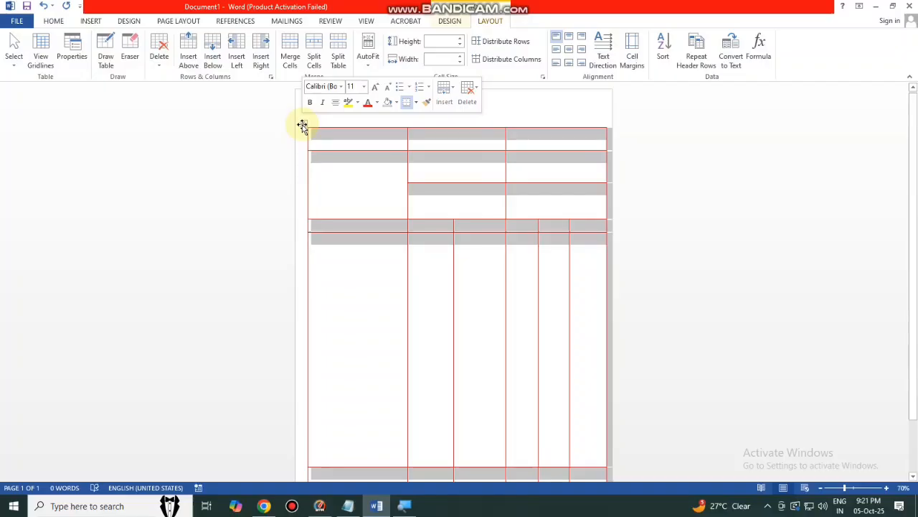
{"action": "left_click", "coordinate": [364, 86]}
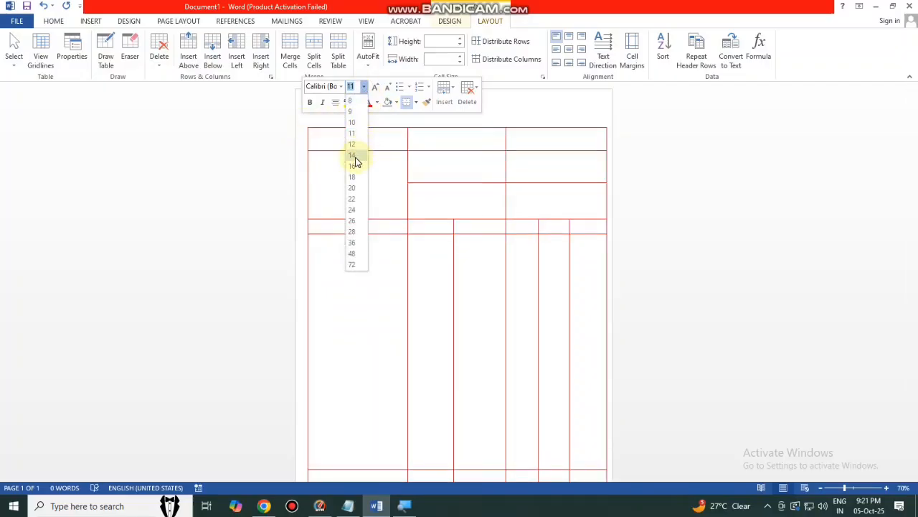
{"action": "left_click", "coordinate": [354, 155]}
Step: Enter "Customer Name" in the first cell of the table's first row
{"action": "left_click", "coordinate": [343, 140]}
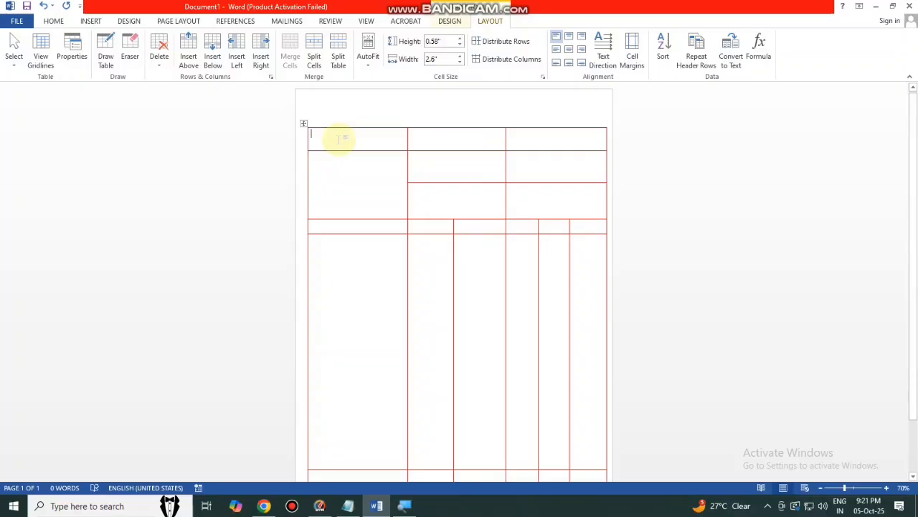
{"action": "type", "text": "Custo"}
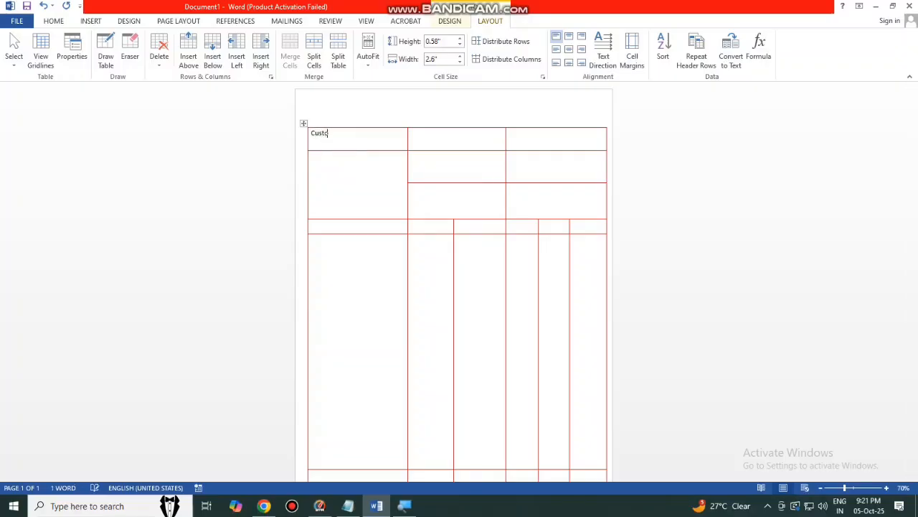
{"action": "type", "text": "mer name"}
{"action": "left_click", "coordinate": [347, 133]}
{"action": "key", "text": "BackSpace"}
{"action": "type", "text": "N"}
Step: Label the first row's middle cell "Order No." and its last cell "Dated."
{"action": "left_click", "coordinate": [428, 144]}
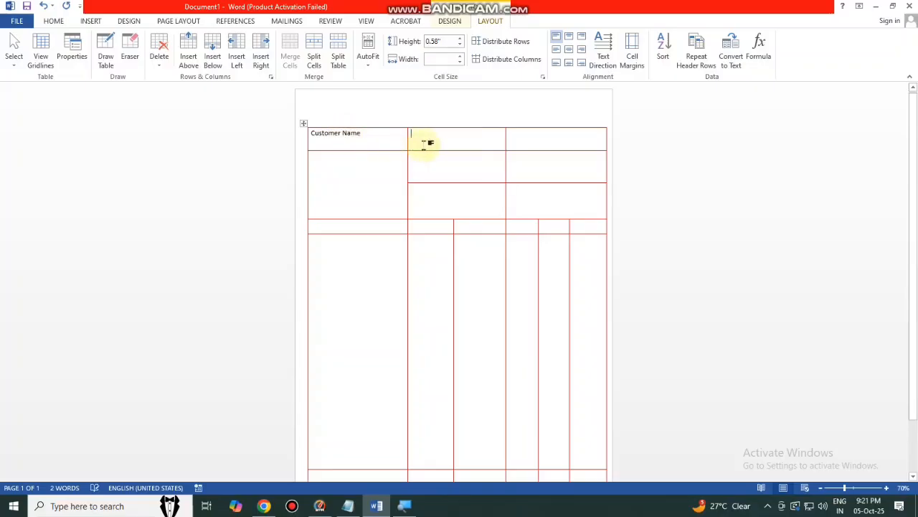
{"action": "type", "text": "Or"}
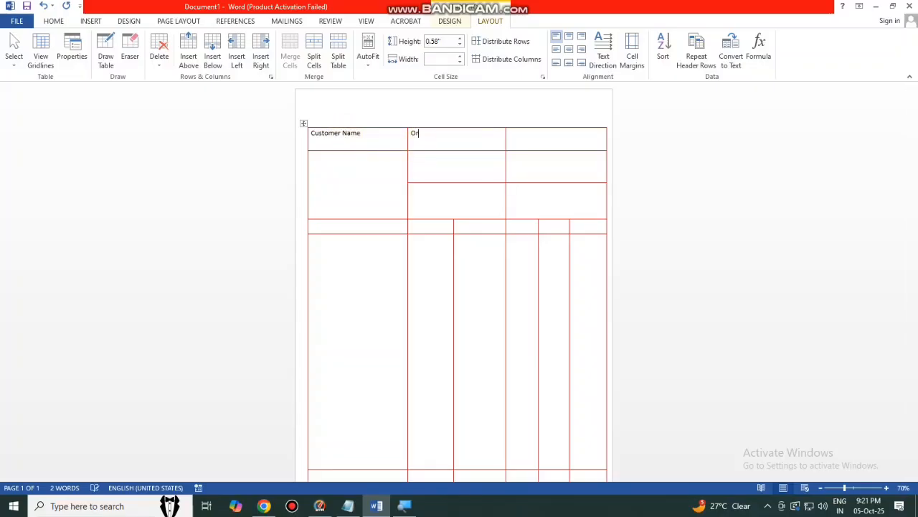
{"action": "type", "text": "der Ni"}
{"action": "key", "text": "Tab"}
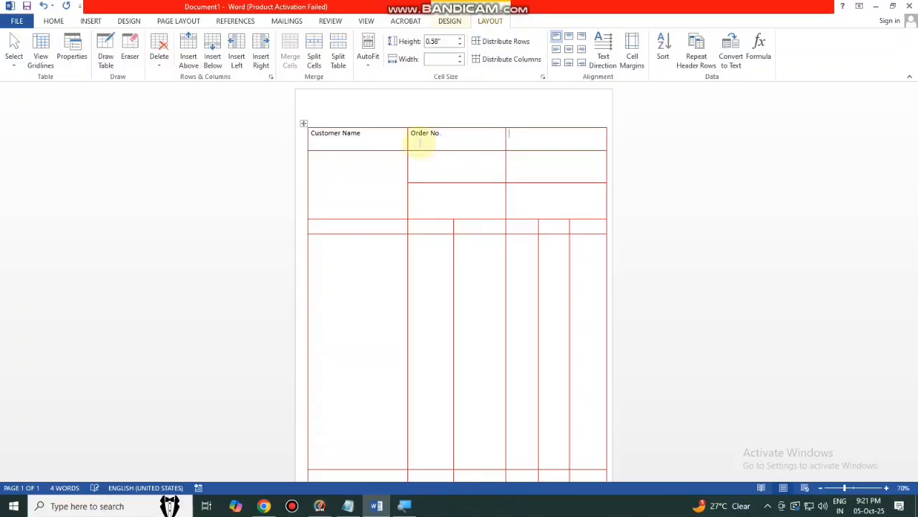
{"action": "type", "text": "Dated."}
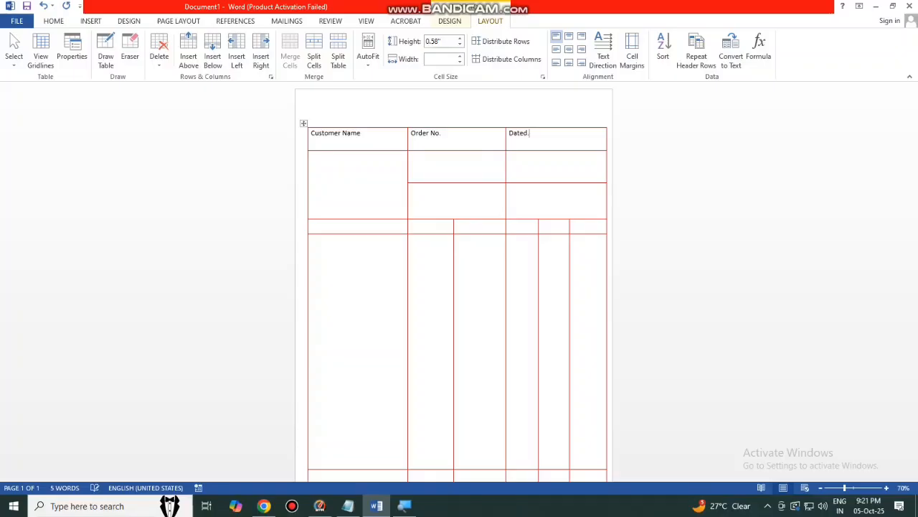
{"action": "key", "text": "Tab"}
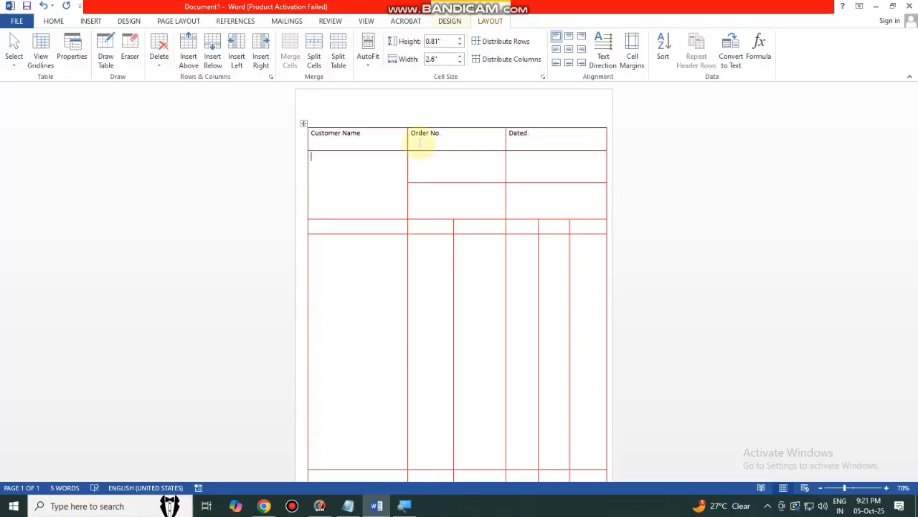
Step: Label the second row's cells "Address:", "Terms Of delivery" and "Mode/Terms Of payment"
{"action": "type", "text": "Address:"}
{"action": "key", "text": "Tab"}
{"action": "type", "text": "Terms Of de"}
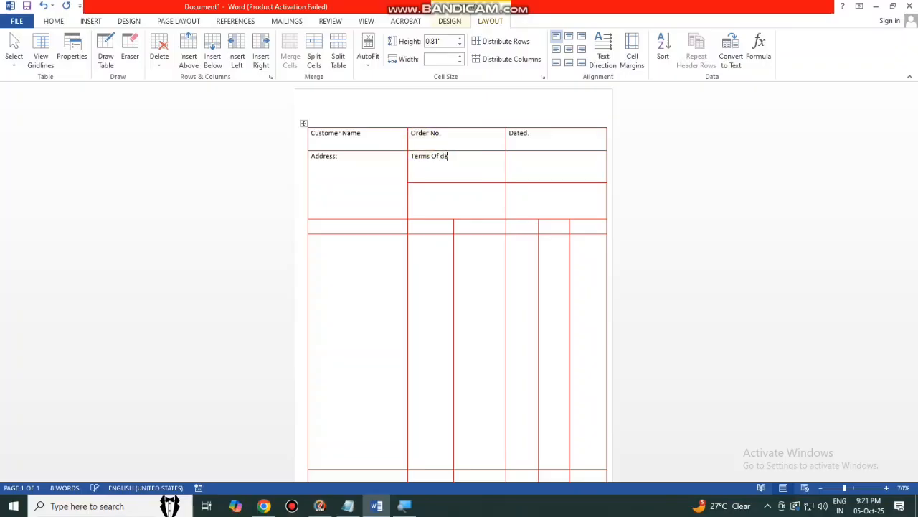
{"action": "type", "text": "livery"}
{"action": "key", "text": "Tab"}
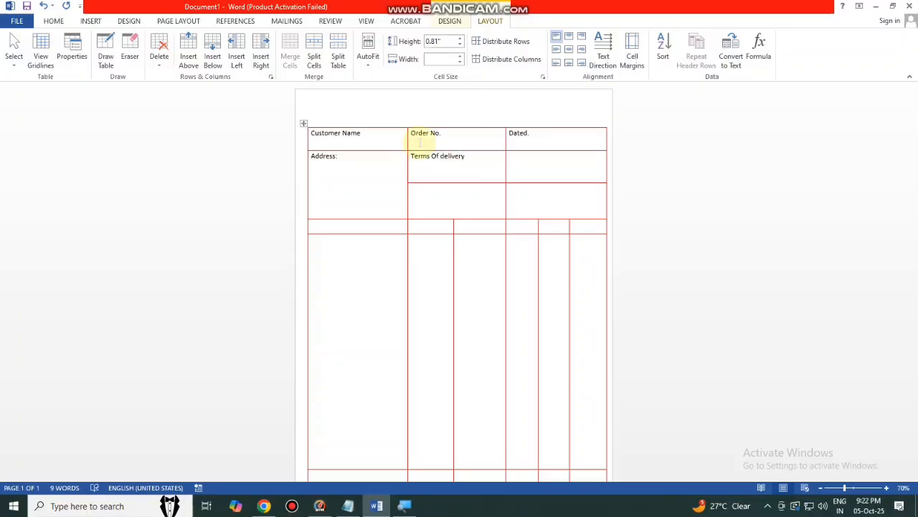
{"action": "type", "text": "Mod"}
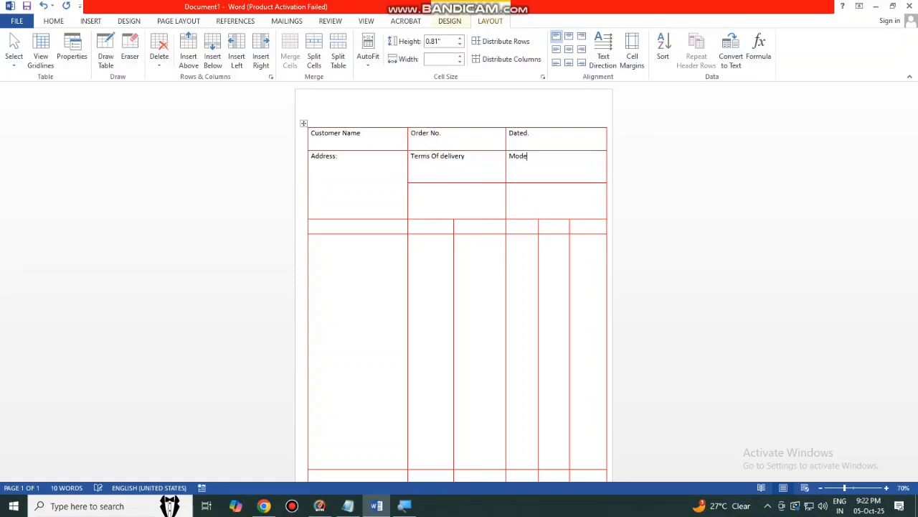
{"action": "type", "text": "e/Terms Of payment"}
Step: Label the cells below the delivery and payment terms "Dispatch Through" and "Destination", correcting the spelling of "Dispatch"
{"action": "key", "text": "shift+Tab"}
{"action": "key", "text": "shift+Tab"}
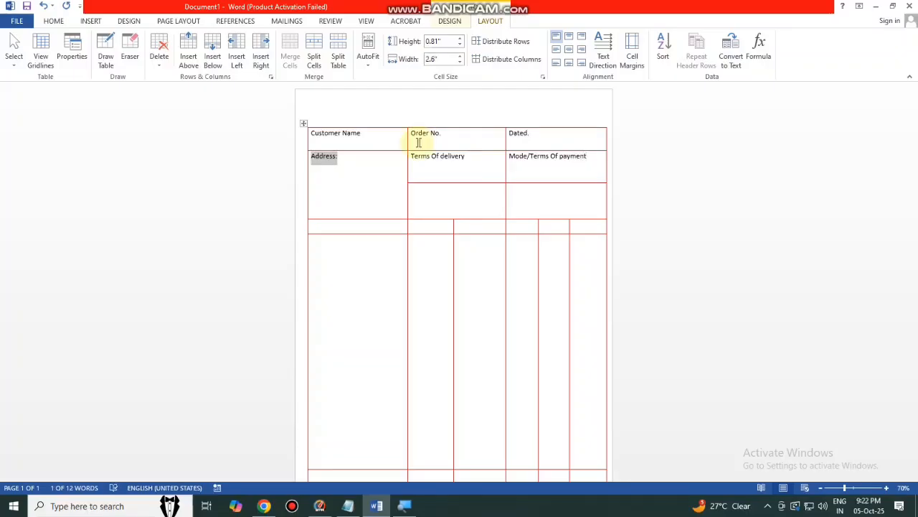
{"action": "left_click", "coordinate": [429, 192]}
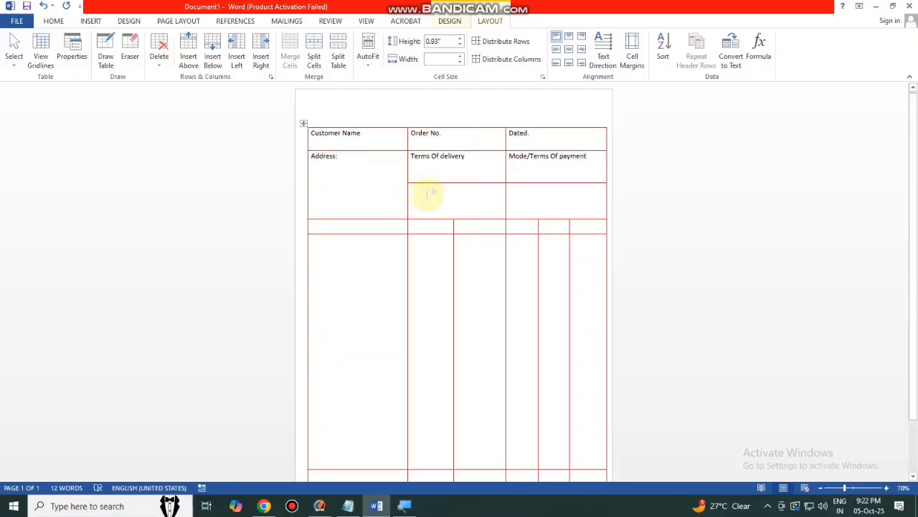
{"action": "type", "text": "Dispath Through"}
{"action": "key", "text": "Tab"}
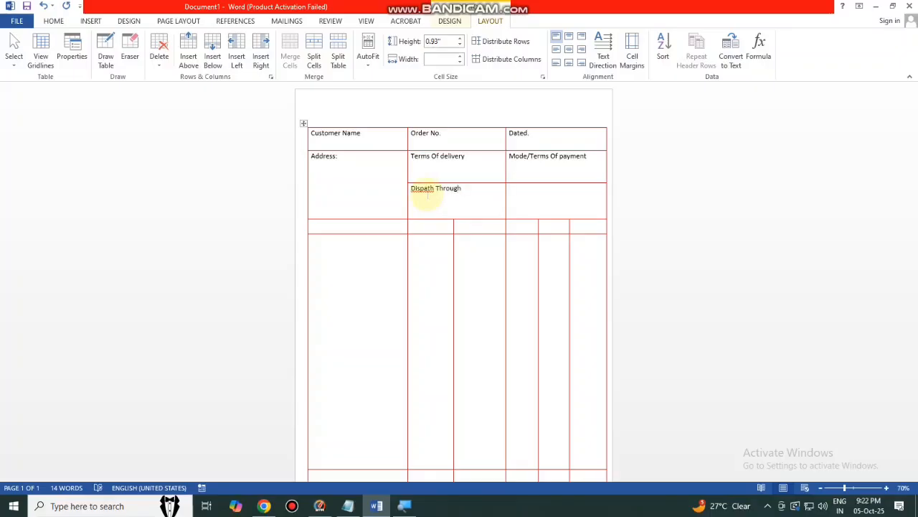
{"action": "type", "text": "Destination"}
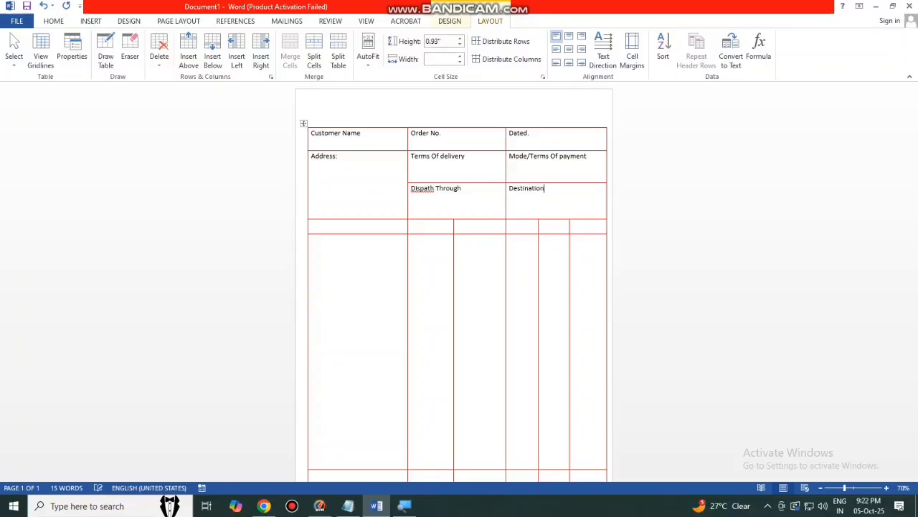
{"action": "right_click", "coordinate": [421, 189]}
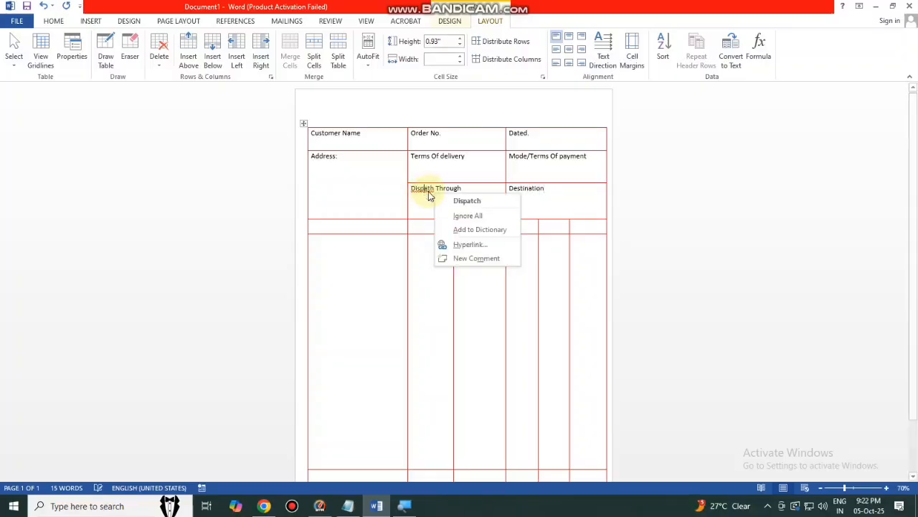
{"action": "left_click", "coordinate": [467, 201]}
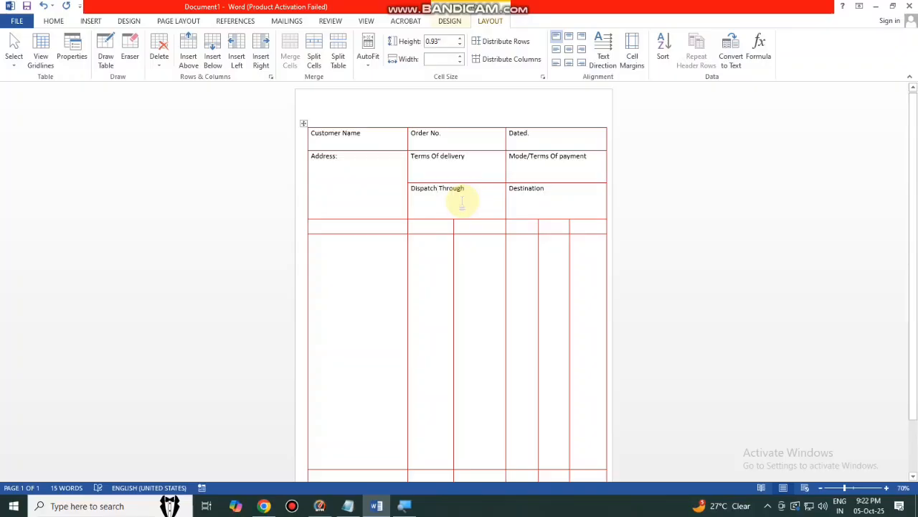
Step: Enter the heading "Description Of Goods" in the first cell of the narrow row above the tall blank area
{"action": "left_click", "coordinate": [366, 224]}
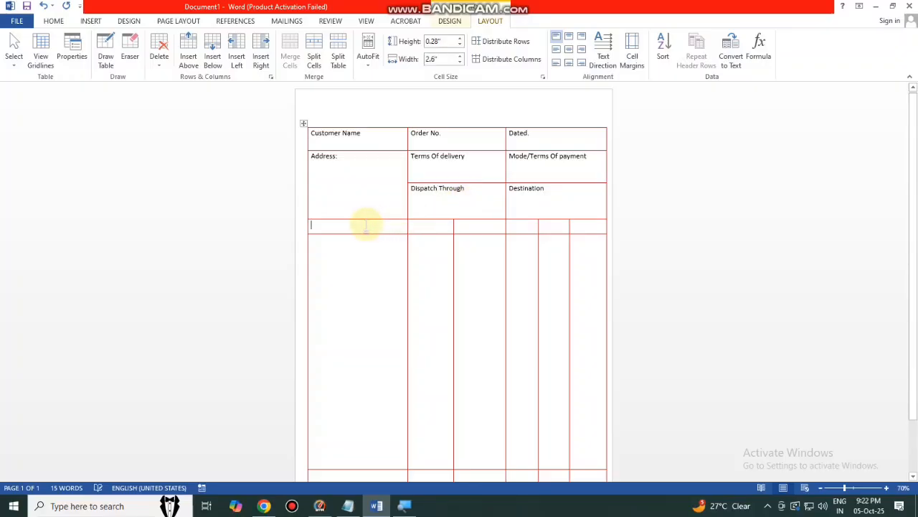
{"action": "type", "text": "Description Of"}
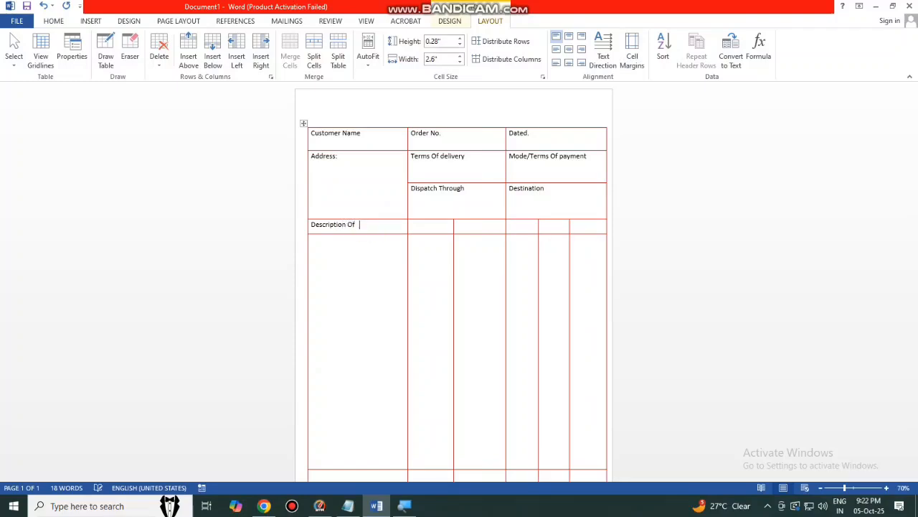
{"action": "key", "text": "BackSpace"}
{"action": "left_click", "coordinate": [366, 225]}
{"action": "type", "text": "Goods"}
{"action": "key", "text": "Tab"}
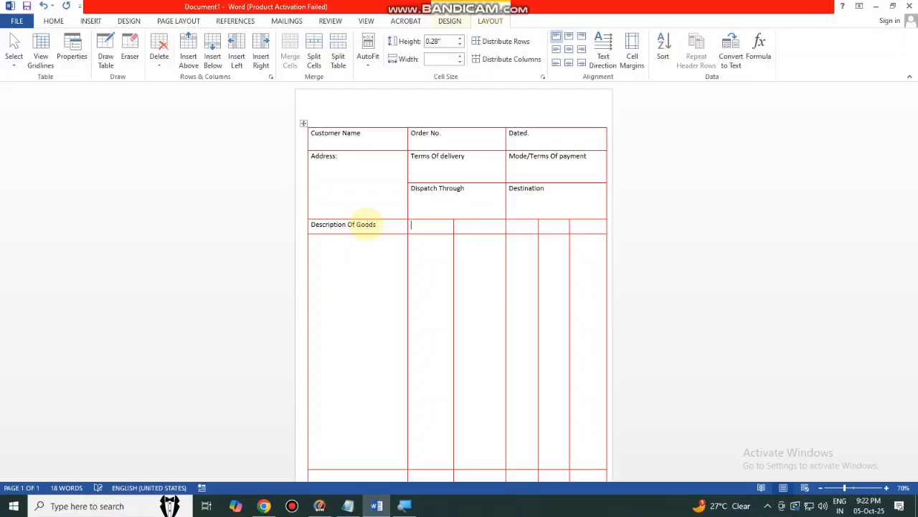
Step: Add the headings "Due On" and "Quantity" beside the goods description heading, correcting the spelling of "Quantity"
{"action": "type", "text": "Du"}
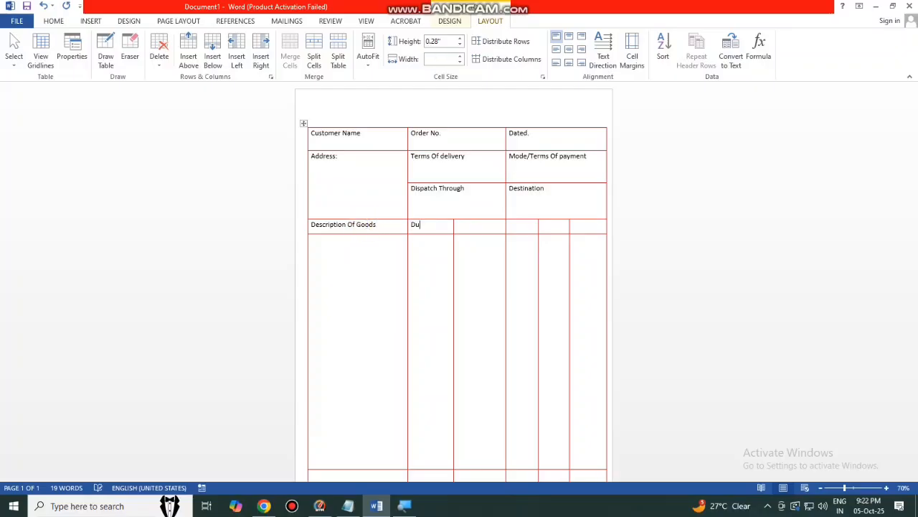
{"action": "type", "text": "e On"}
{"action": "key", "text": "Tab"}
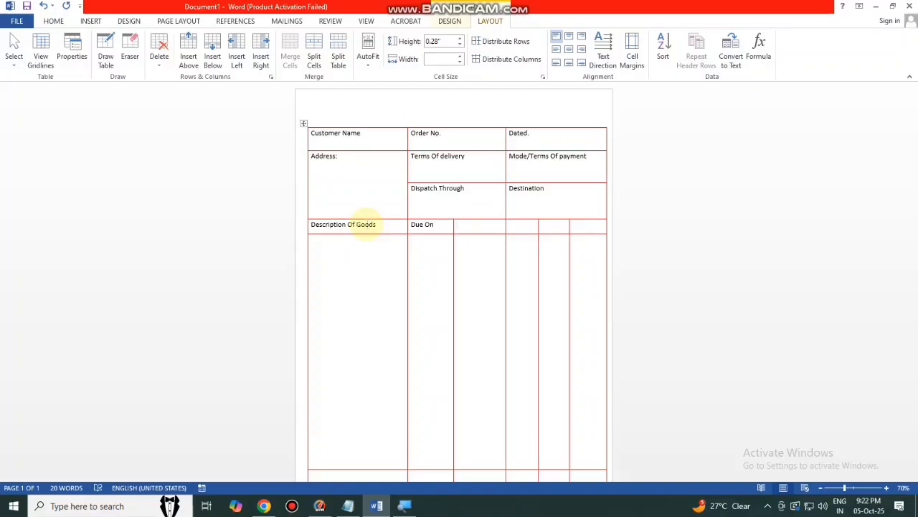
{"action": "type", "text": "Quantiti"}
{"action": "key", "text": "Tab"}
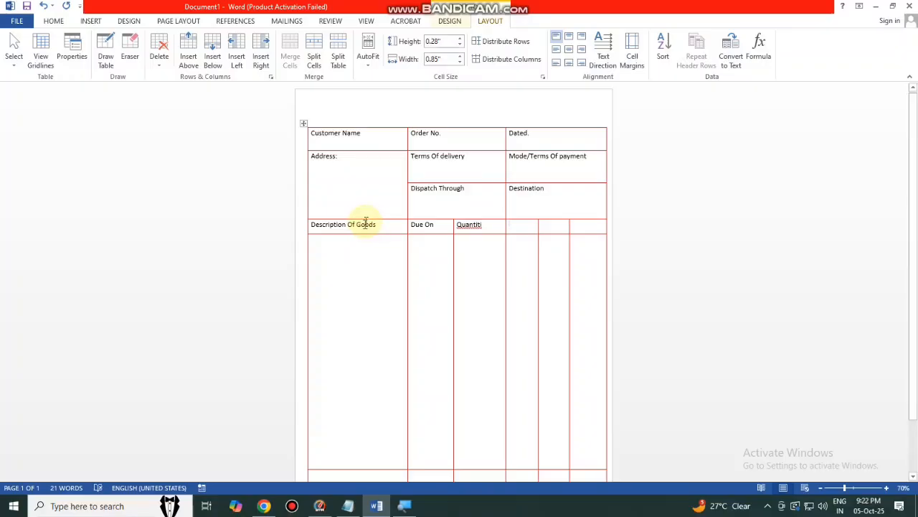
{"action": "right_click", "coordinate": [473, 227]}
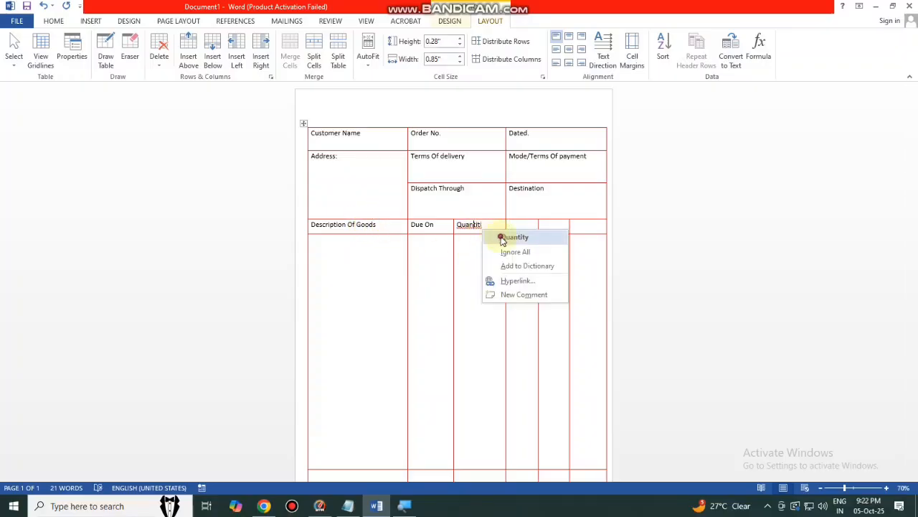
{"action": "left_click", "coordinate": [501, 236]}
Step: Enter "Rates", "Per" and "Amount" in the three remaining cells of the heading row
{"action": "left_click", "coordinate": [516, 225]}
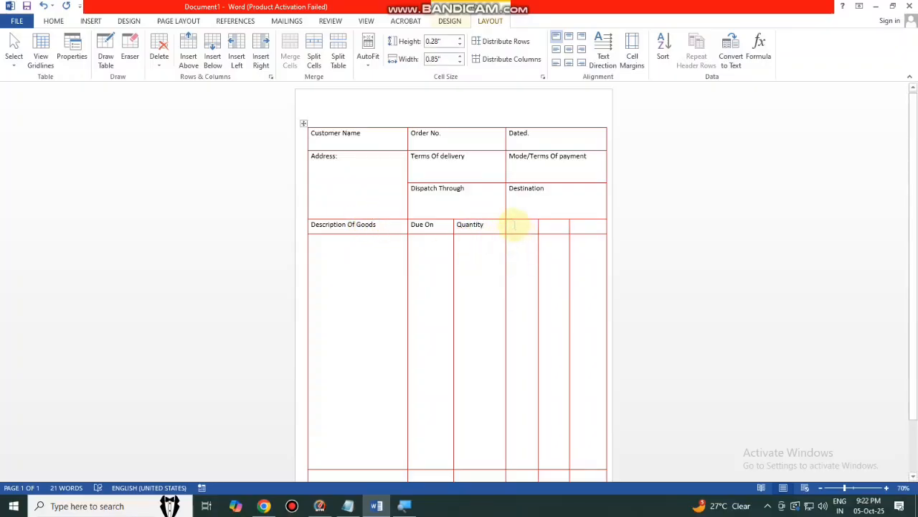
{"action": "type", "text": "Rates"}
{"action": "key", "text": "Tab"}
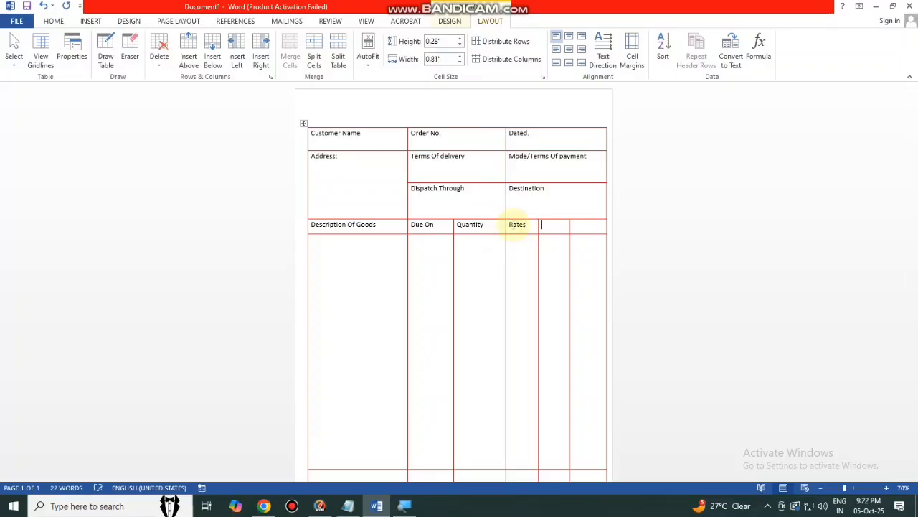
{"action": "type", "text": "Per"}
{"action": "key", "text": "Tab"}
{"action": "type", "text": "Amount"}
{"action": "key", "text": "Tab"}
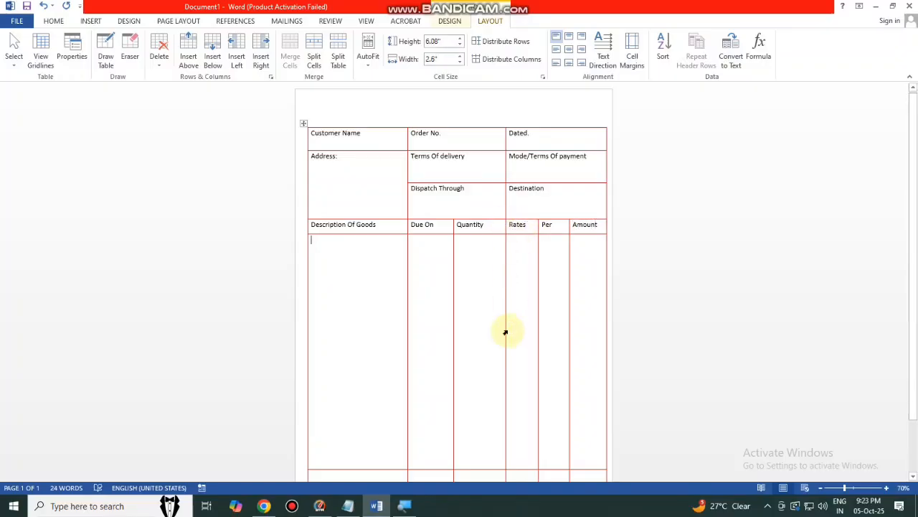
Step: Enter "Total" in the first cell of the table's last row
{"action": "scroll", "coordinate": [495, 359], "scroll_direction": "down", "scroll_amount": 1}
{"action": "left_click", "coordinate": [356, 439]}
{"action": "type", "text": "Total"}
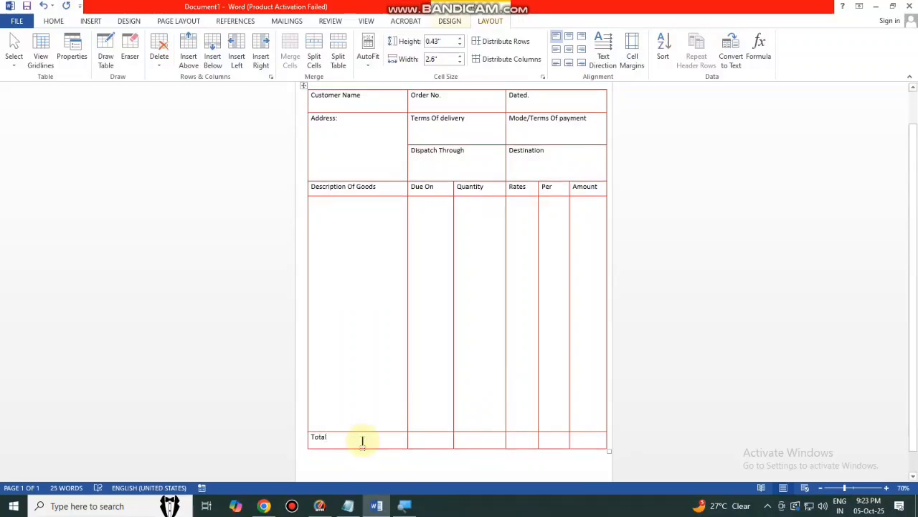
Step: Set the font size of all text in the order form table to 16
{"action": "scroll", "coordinate": [375, 275], "scroll_direction": "up", "scroll_amount": 1}
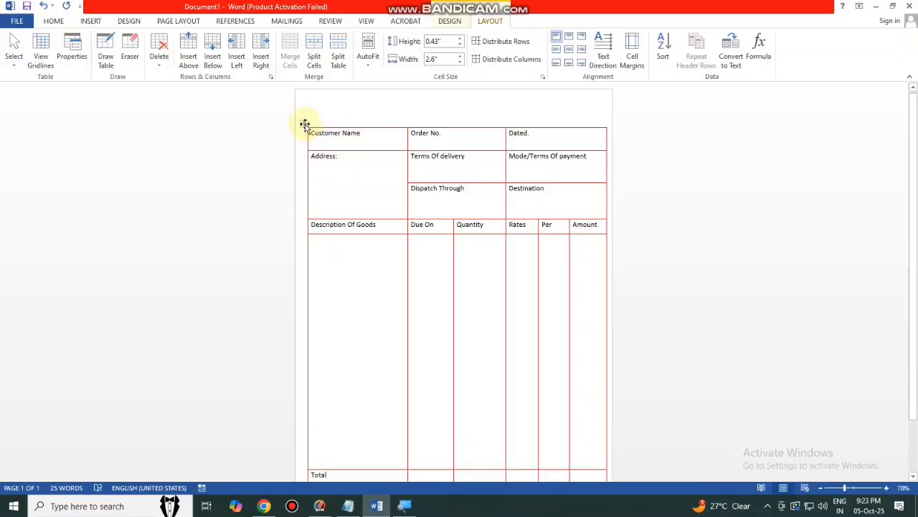
{"action": "left_click", "coordinate": [305, 126]}
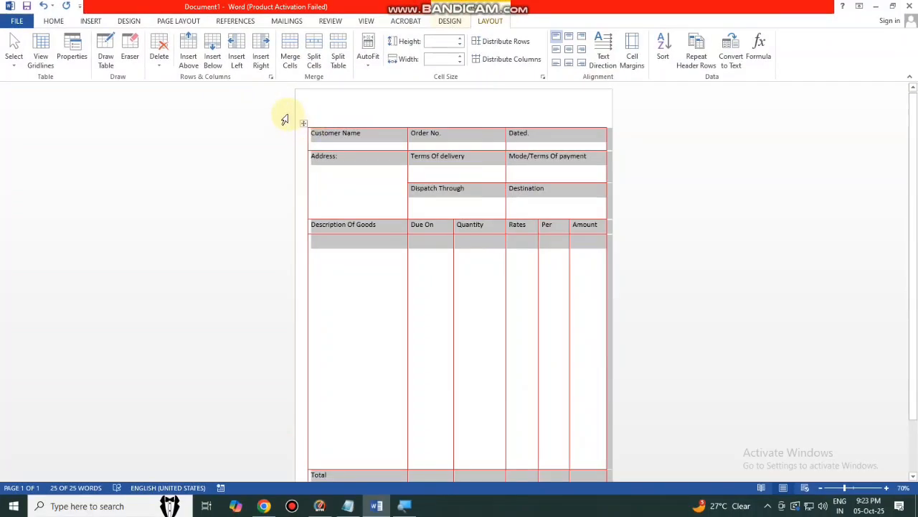
{"action": "left_click", "coordinate": [53, 21]}
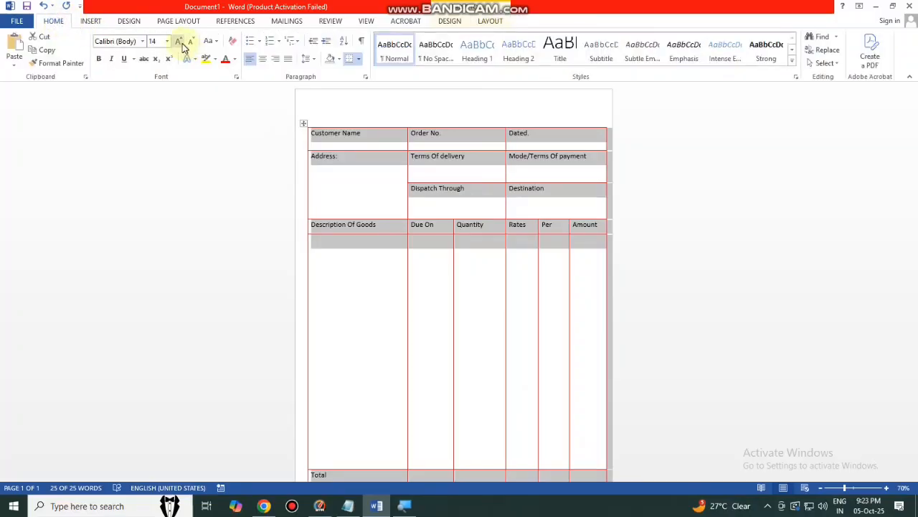
{"action": "left_click", "coordinate": [180, 43]}
{"action": "left_click", "coordinate": [181, 43]}
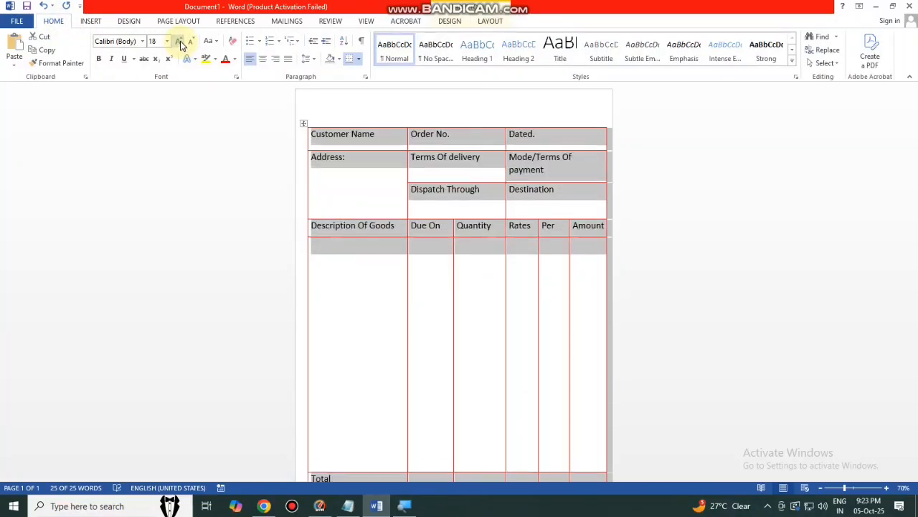
{"action": "left_click", "coordinate": [190, 43]}
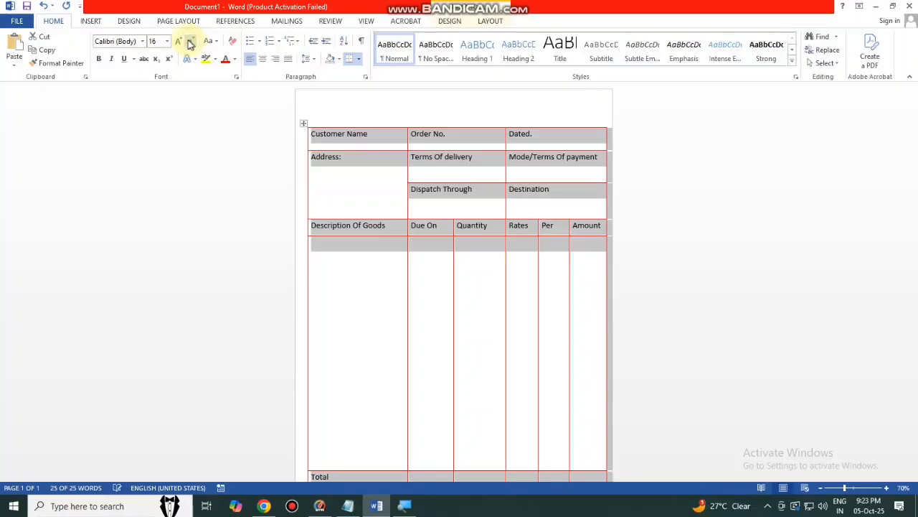
Step: Capitalize the first letter of "payment" in the cell label so it reads "Mode/Terms Of Payment"
{"action": "left_click", "coordinate": [568, 157]}
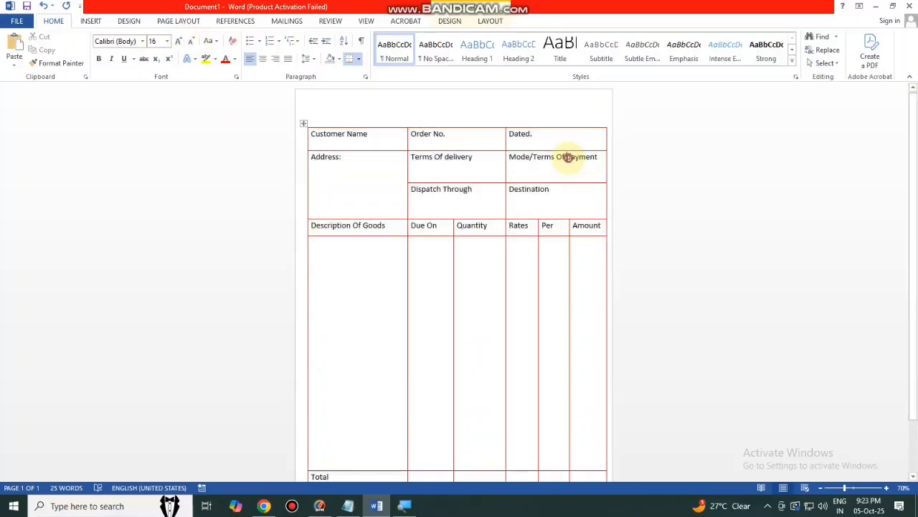
{"action": "key", "text": "BackSpace"}
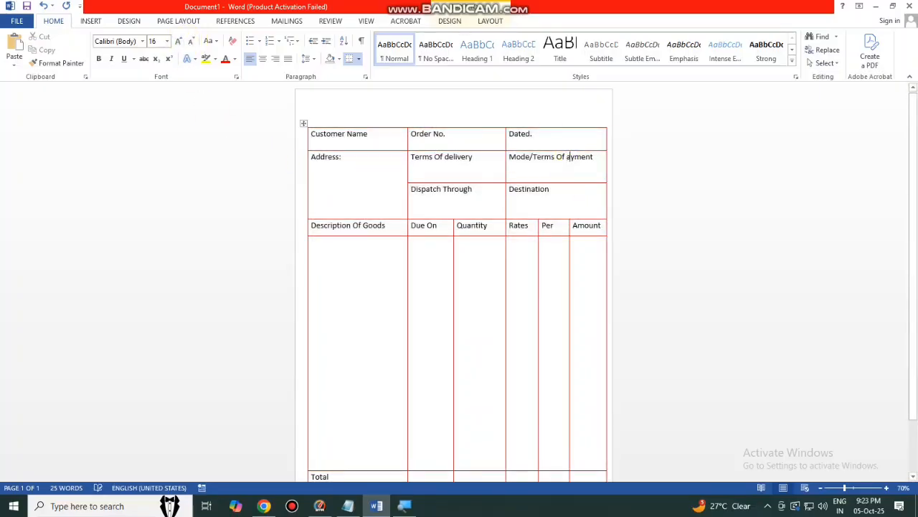
{"action": "type", "text": "P"}
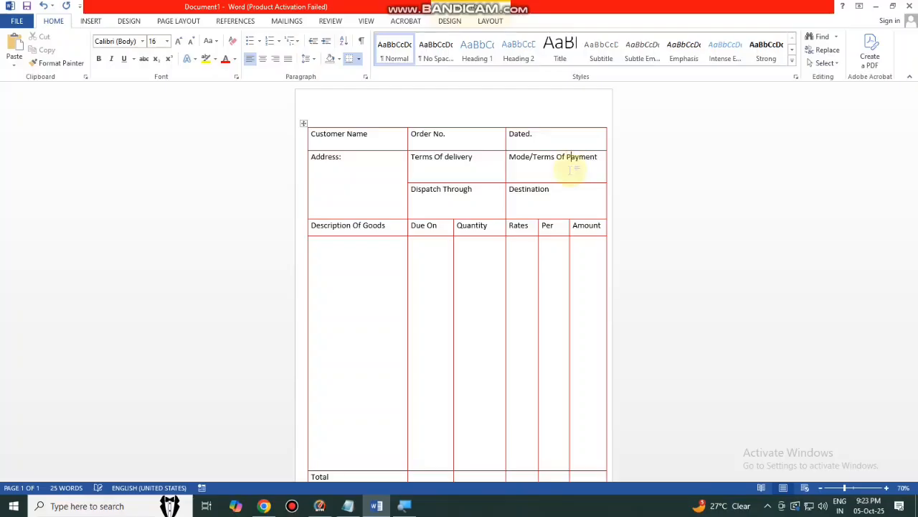
Step: Recolour all borders of the entire table black, using the All Borders option
{"action": "left_click", "coordinate": [304, 122]}
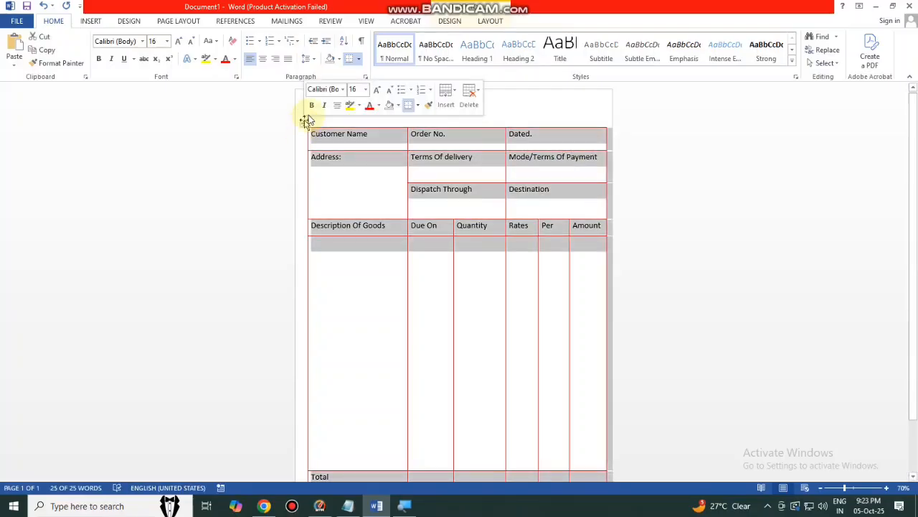
{"action": "left_click", "coordinate": [450, 21]}
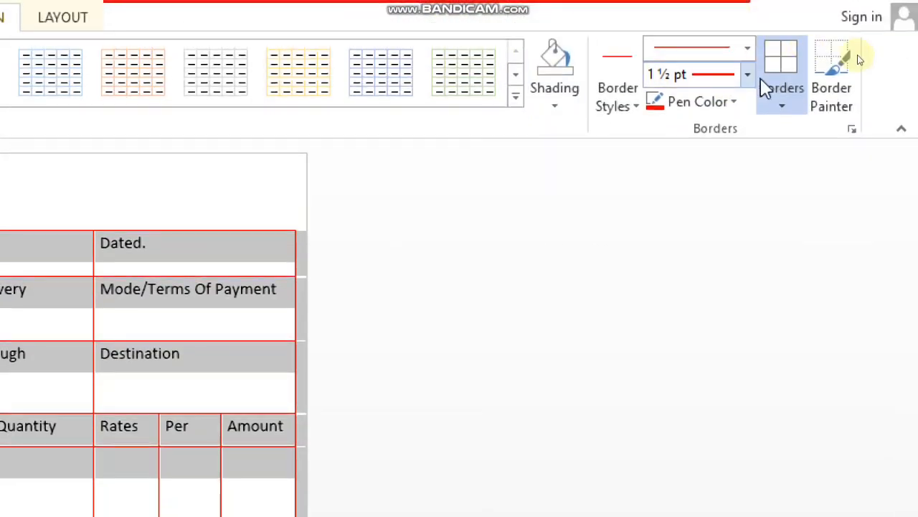
{"action": "left_click", "coordinate": [739, 106]}
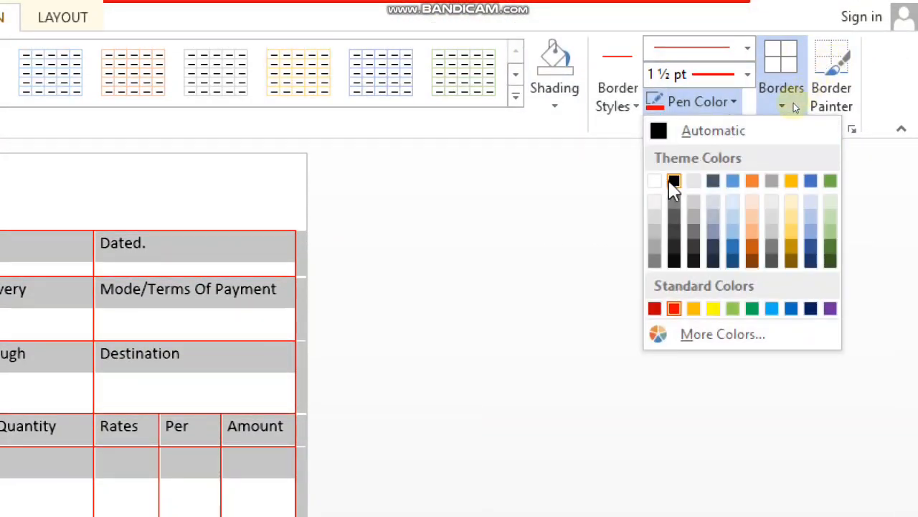
{"action": "left_click", "coordinate": [673, 180]}
{"action": "left_click", "coordinate": [781, 106]}
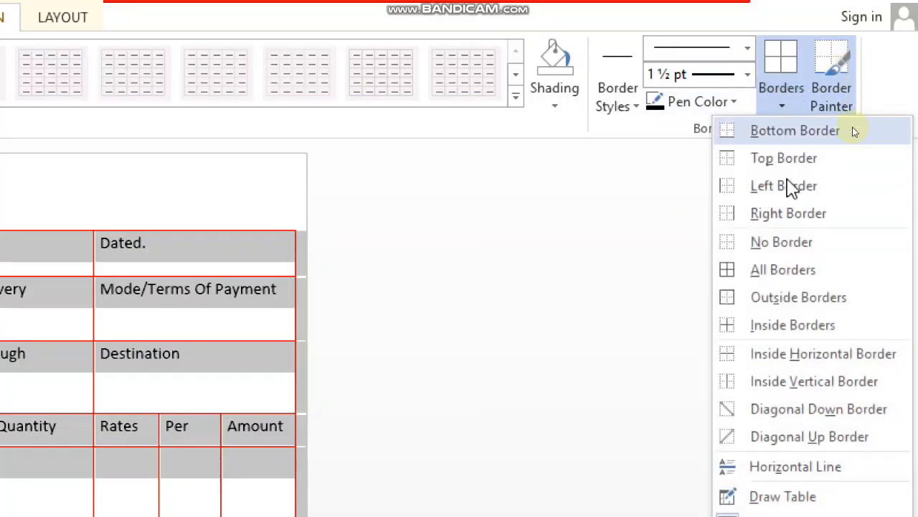
{"action": "left_click", "coordinate": [782, 270]}
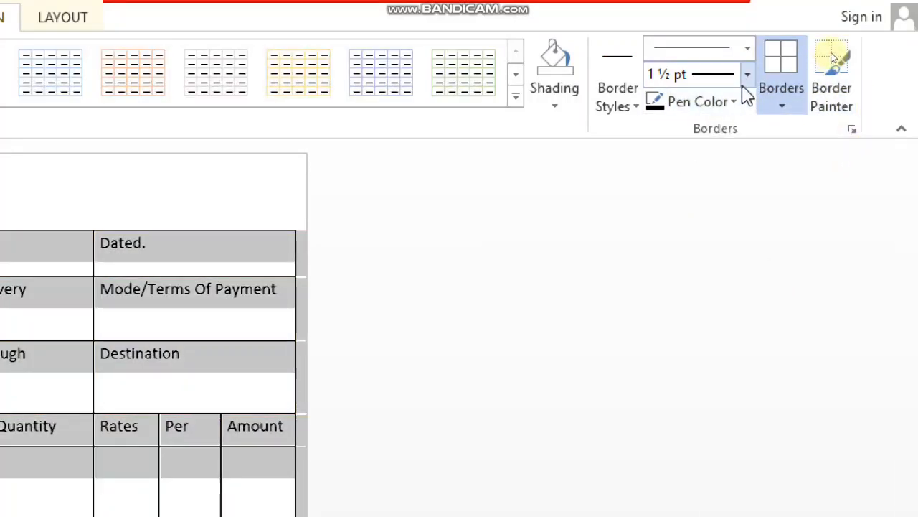
Step: Thicken all borders of the table to 2 ¼ pt and deselect the table
{"action": "left_click", "coordinate": [747, 74]}
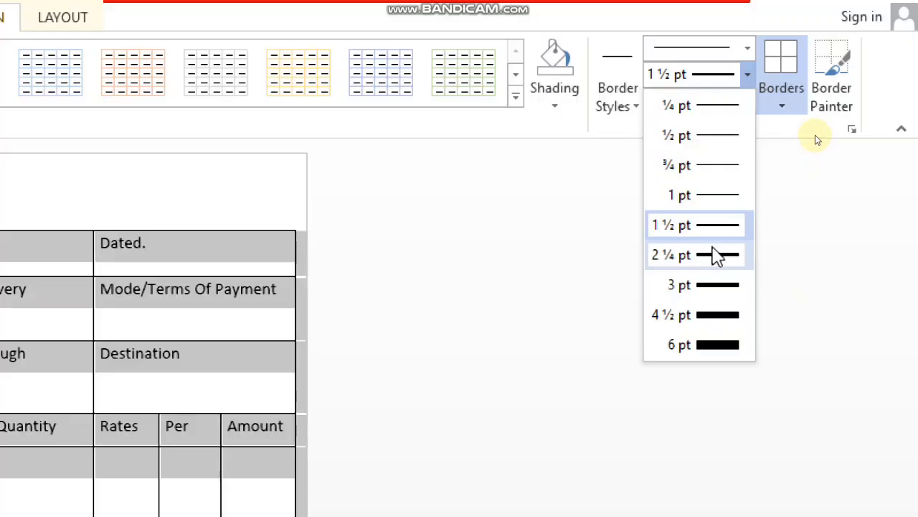
{"action": "left_click", "coordinate": [716, 256]}
{"action": "left_click", "coordinate": [781, 107]}
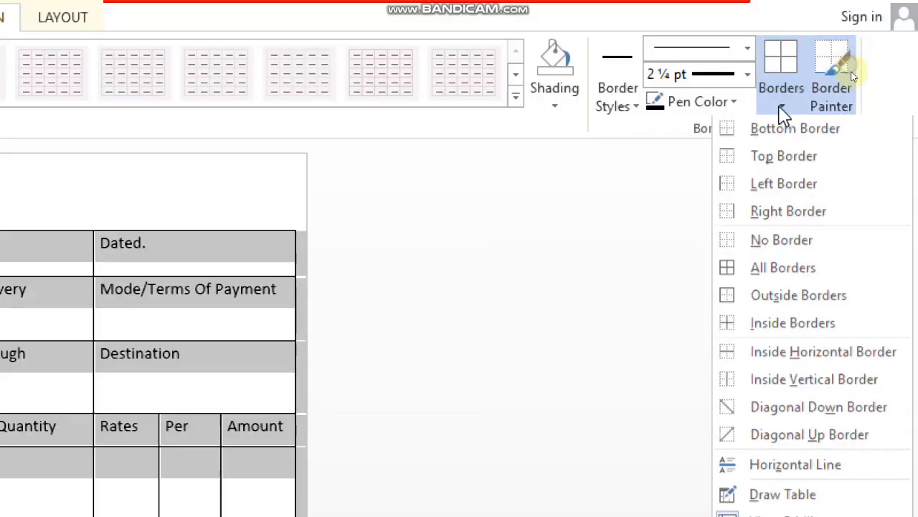
{"action": "left_click", "coordinate": [773, 271]}
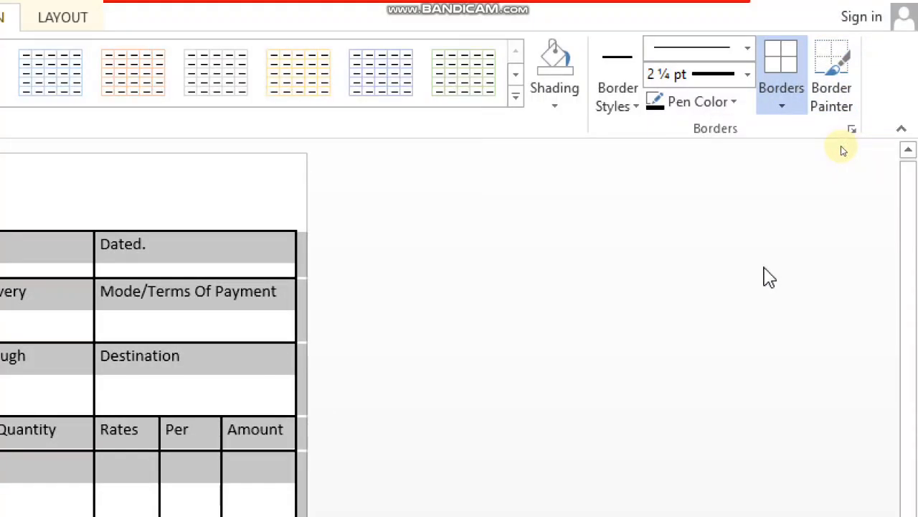
{"action": "left_click", "coordinate": [244, 503]}
Step: Review the finished order form and its print preview, then return to the document
{"action": "scroll", "coordinate": [109, 515], "scroll_direction": "down", "scroll_amount": 2}
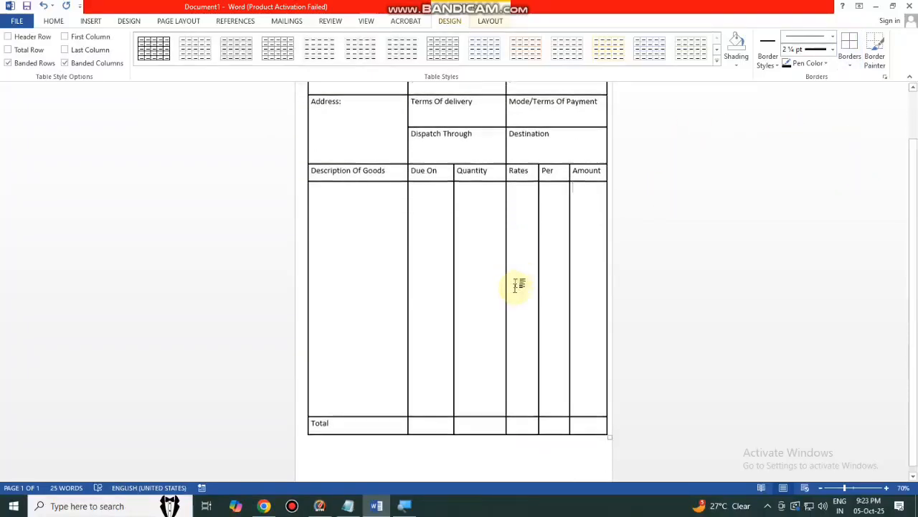
{"action": "scroll", "coordinate": [514, 295], "scroll_direction": "up", "scroll_amount": 2}
{"action": "key", "text": "ctrl+p"}
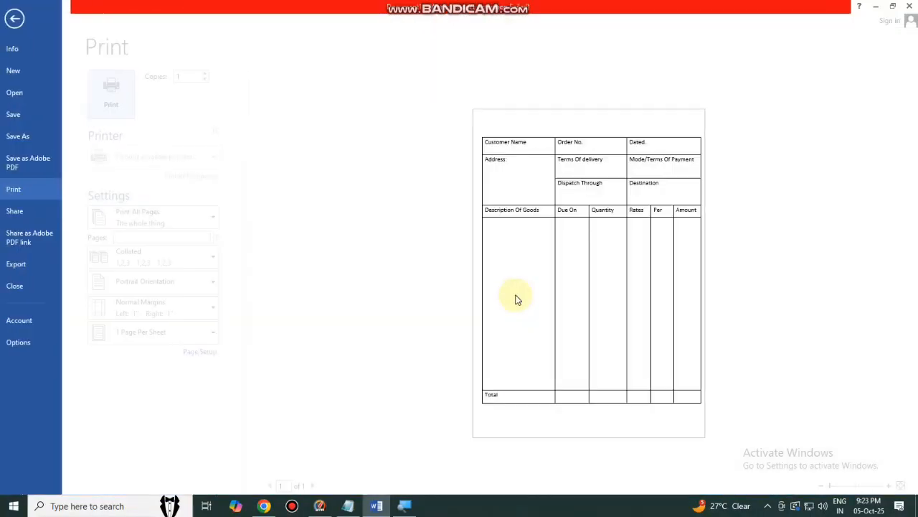
{"action": "key", "text": "Escape"}
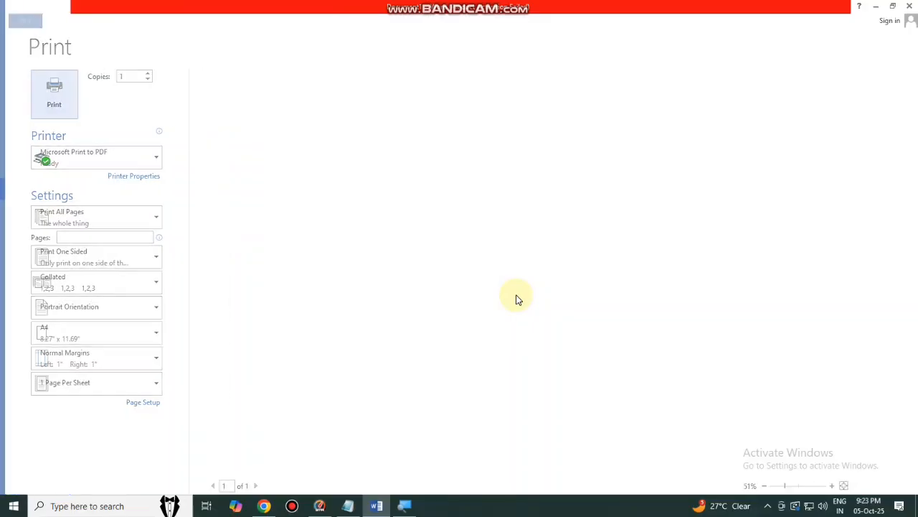